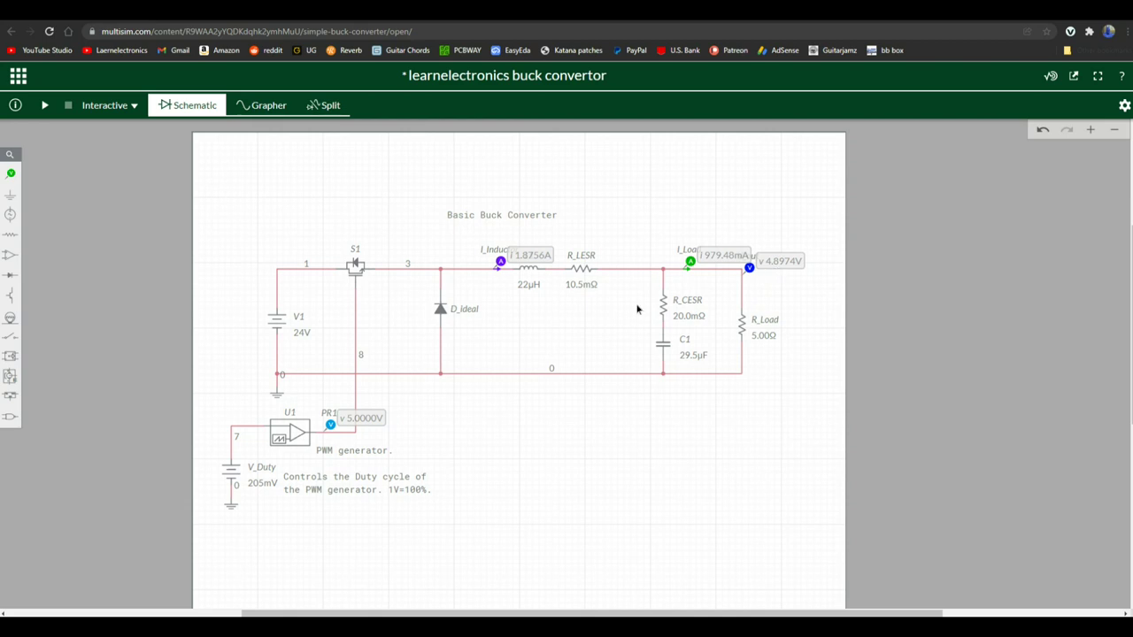
Run the buck converter simulation and show the schematic beside the V_out, PR1 and current waveforms
left_click(44, 106)
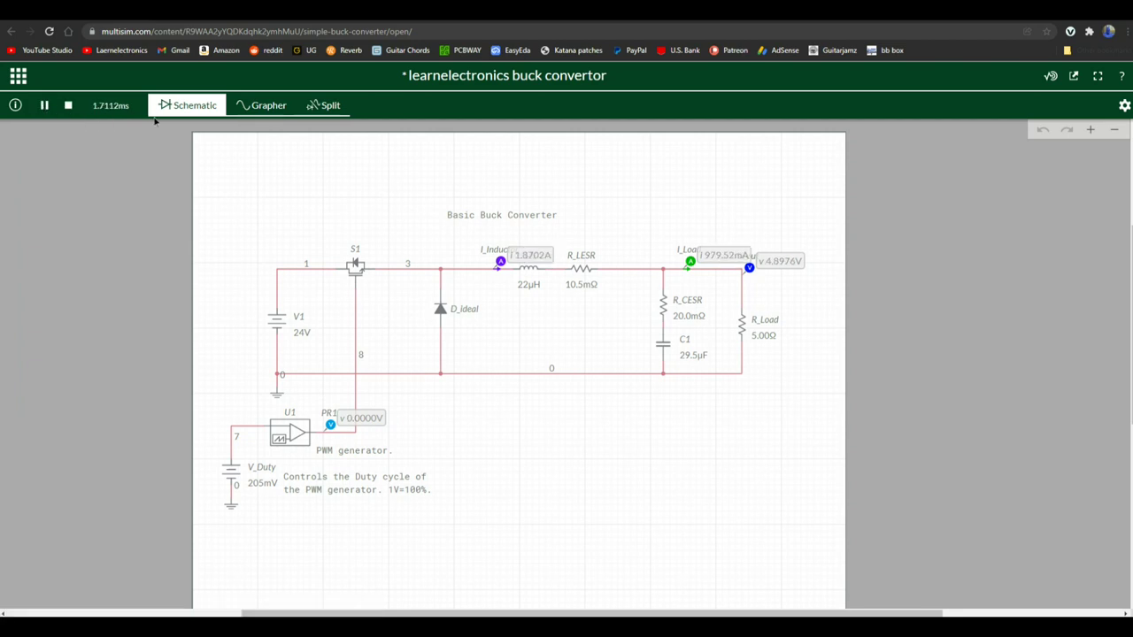
left_click(329, 106)
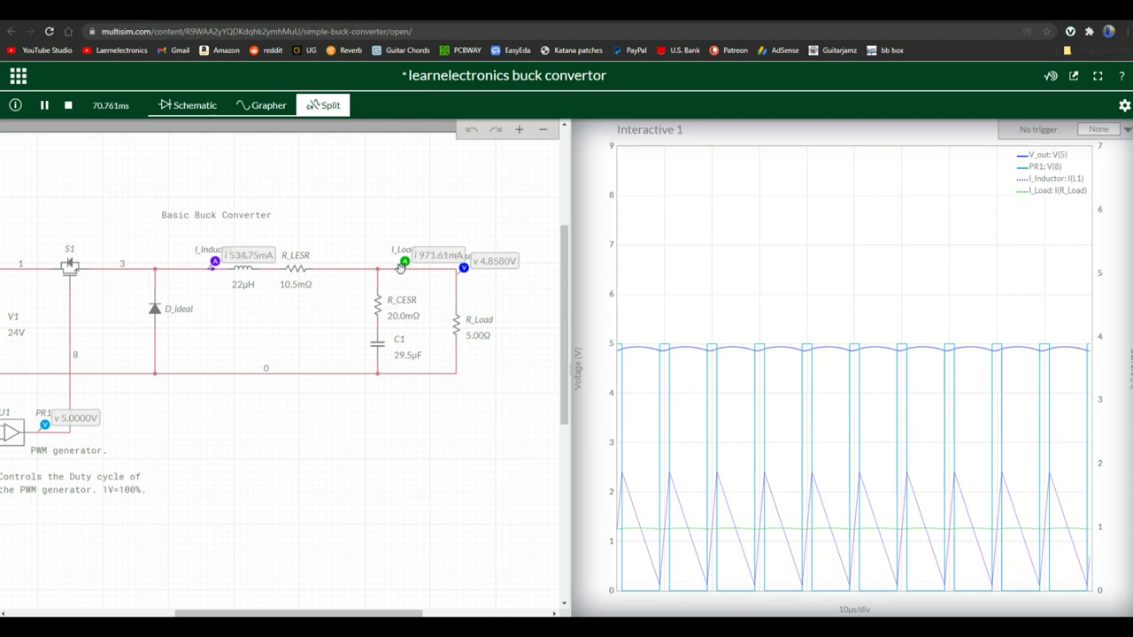
mouse_move(678, 531)
mouse_move(624, 351)
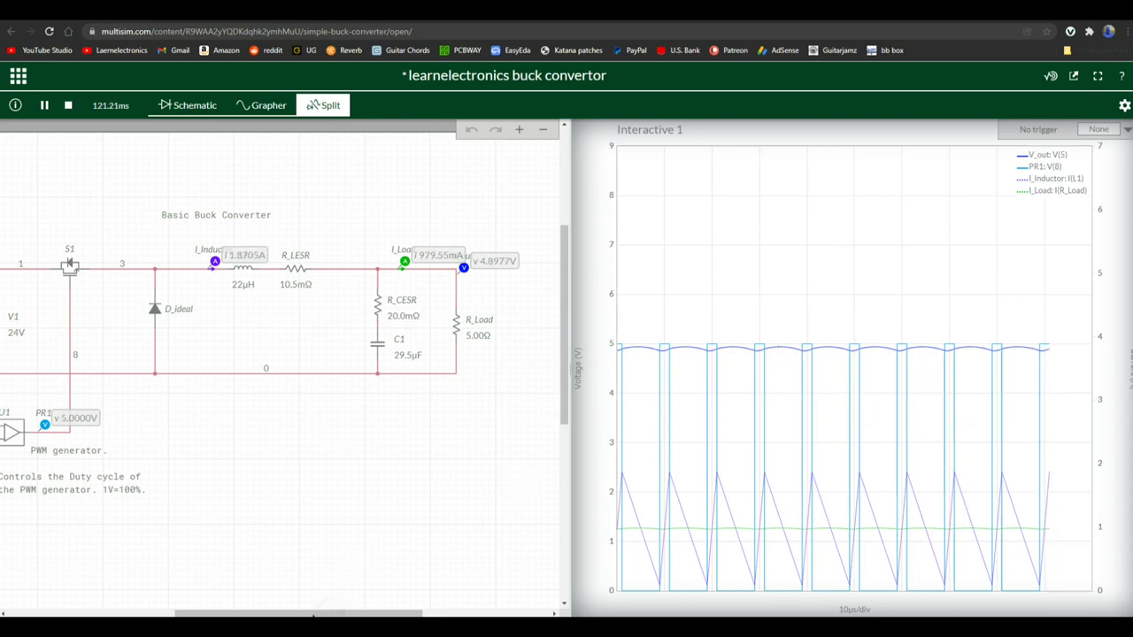
Sweep V_Duty up from 205mV through 330, 430 and 770mV to 1.00V, then down to 0V
left_click_drag(300, 614, 235, 615)
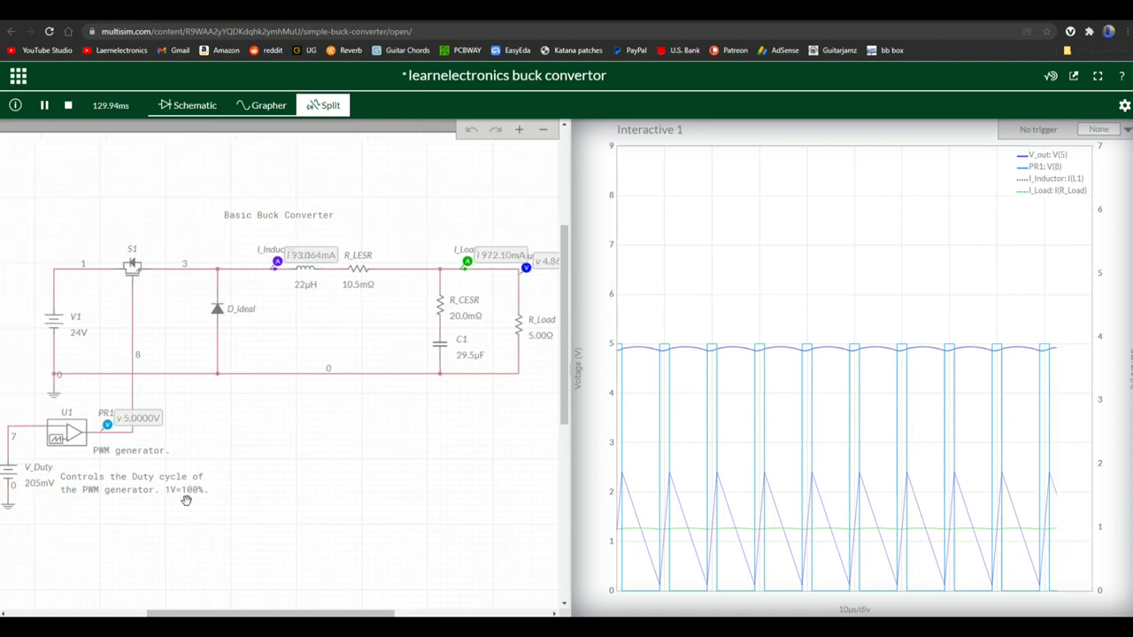
left_click(39, 484)
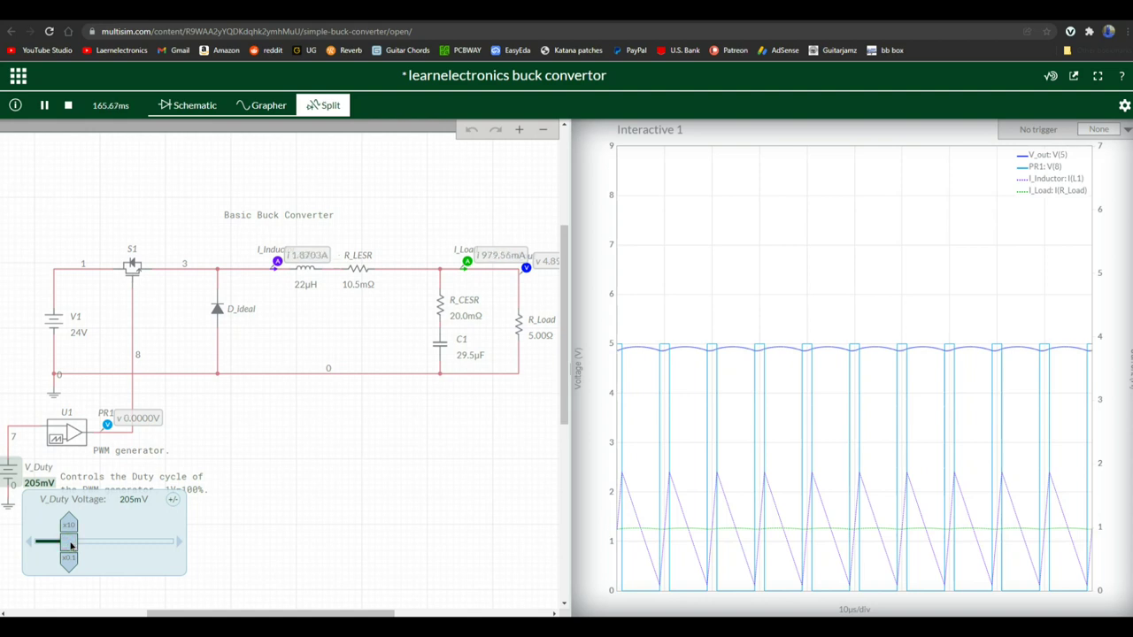
left_click_drag(67, 545, 83, 546)
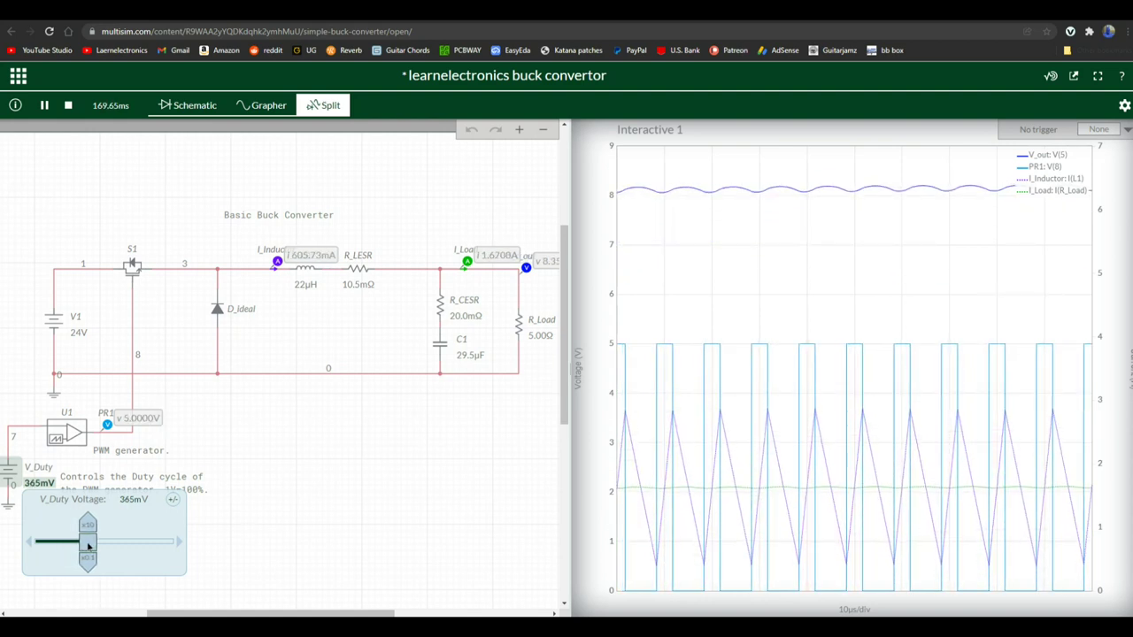
left_click_drag(83, 546, 104, 548)
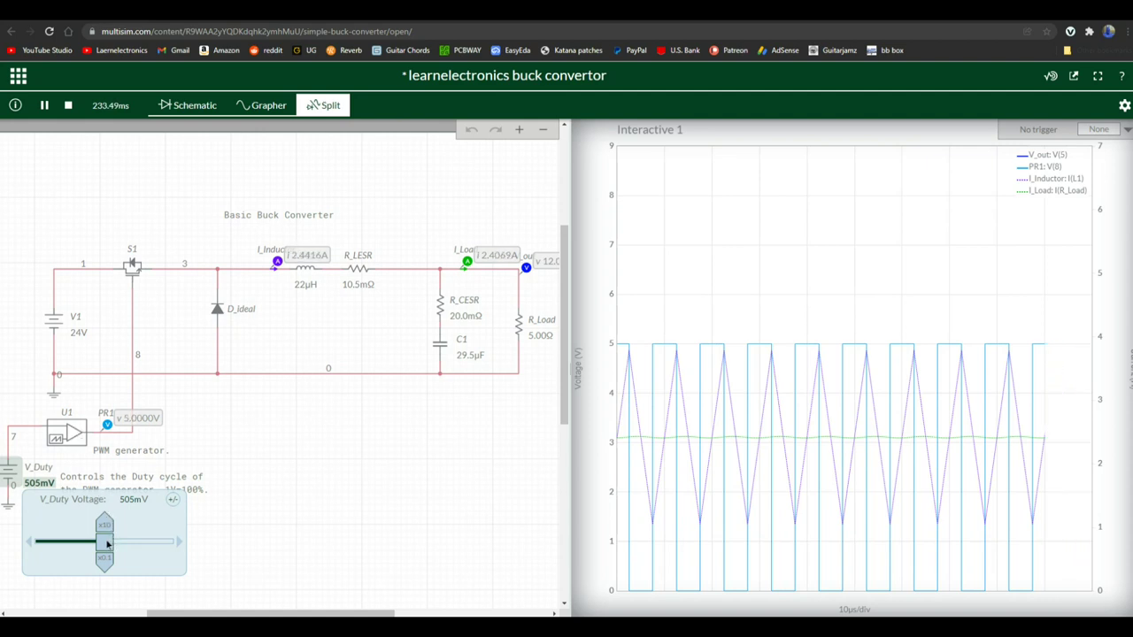
left_click_drag(108, 543, 174, 539)
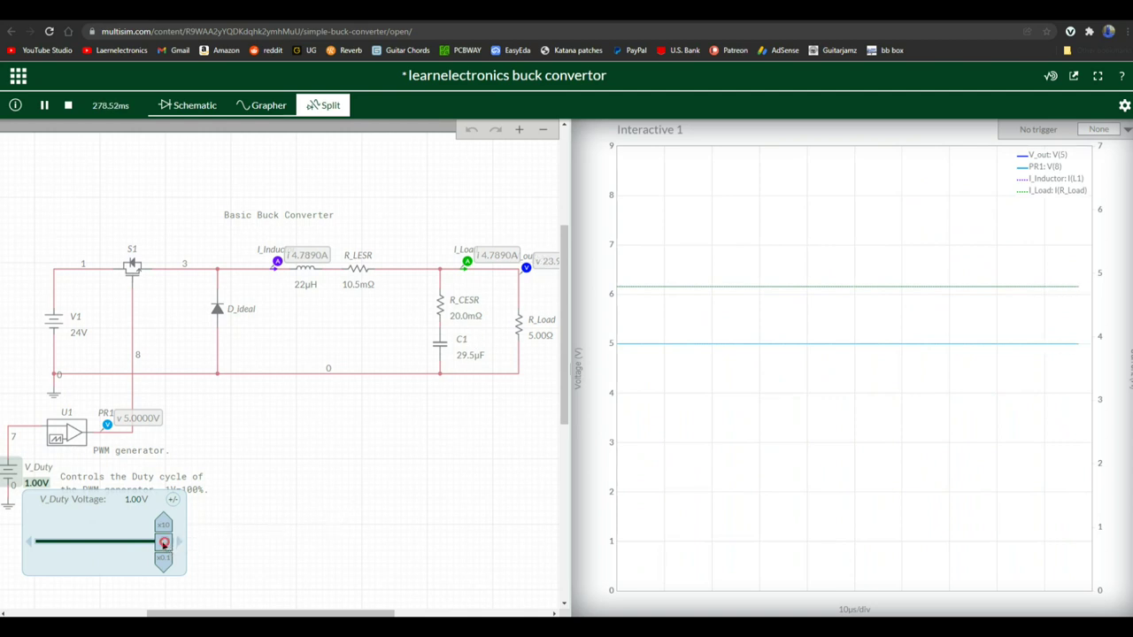
left_click_drag(164, 543, 40, 545)
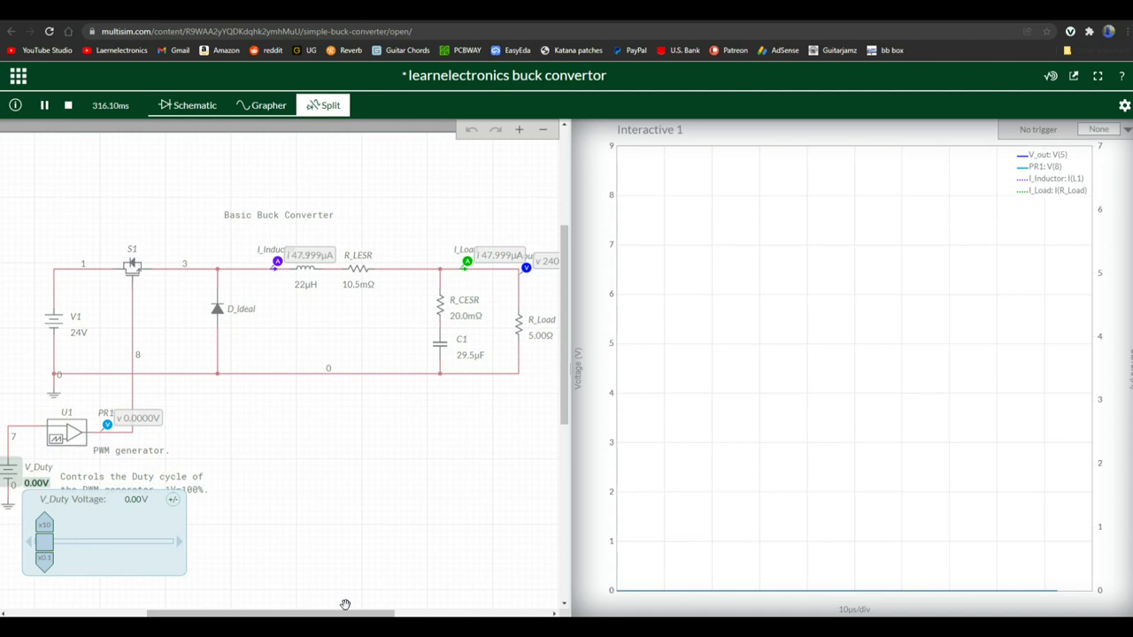
Bring V_Duty back up from 0V through 170mV and settle it at 205mV
mouse_move(345, 604)
left_mouse_down()
mouse_move(383, 609)
mouse_move(326, 613)
left_mouse_up()
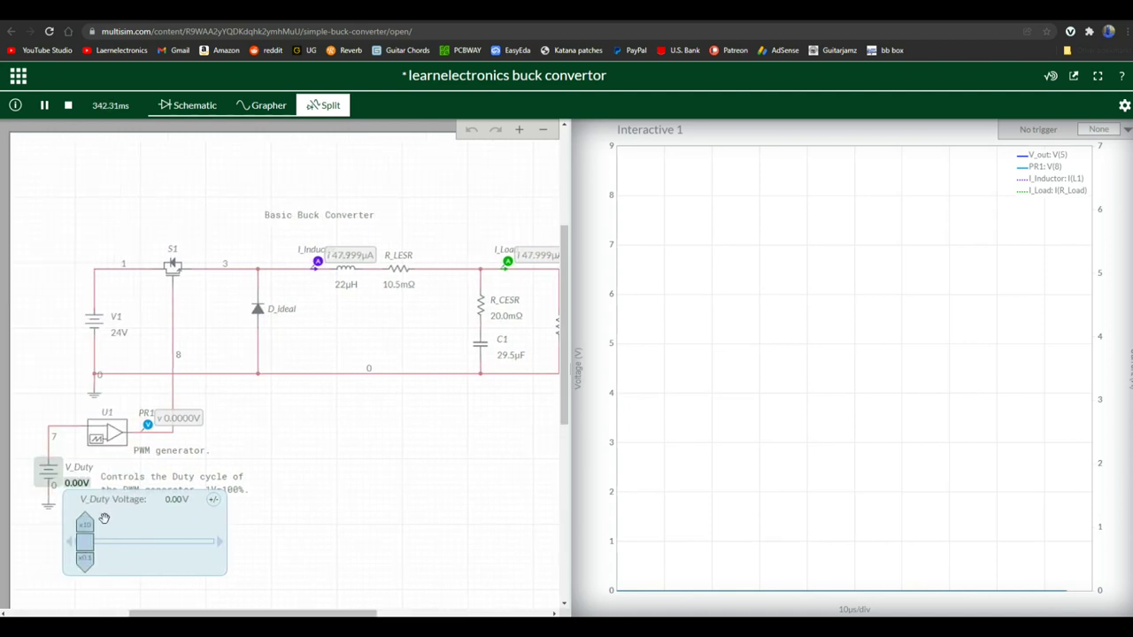
left_click_drag(86, 546, 111, 548)
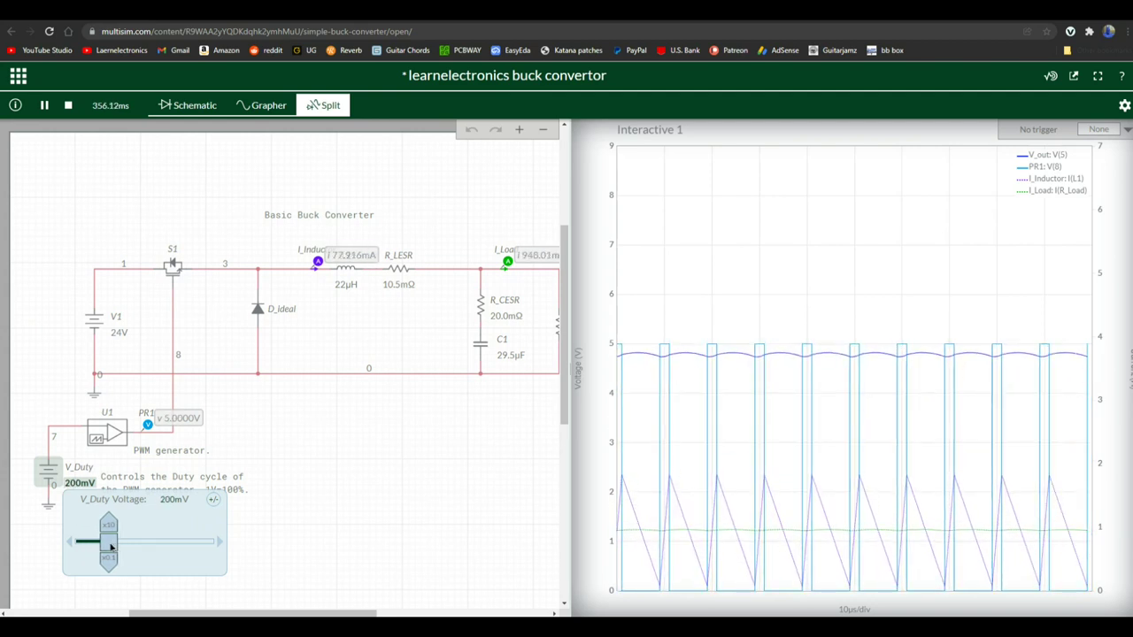
left_click(221, 544)
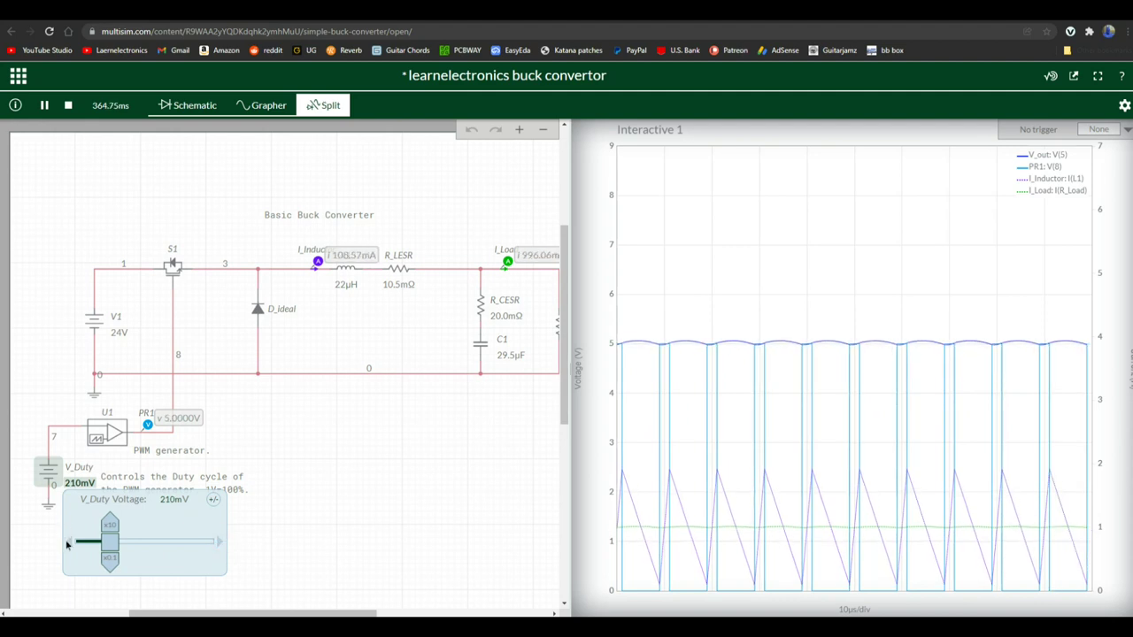
left_click(66, 545)
left_click(320, 466)
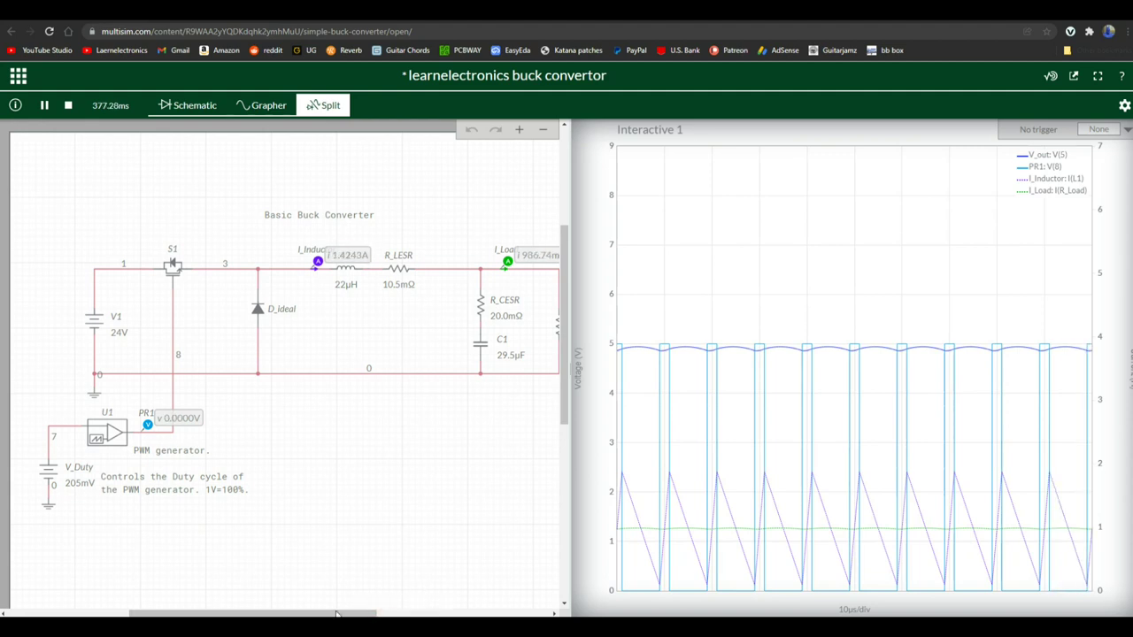
left_click_drag(370, 613, 412, 599)
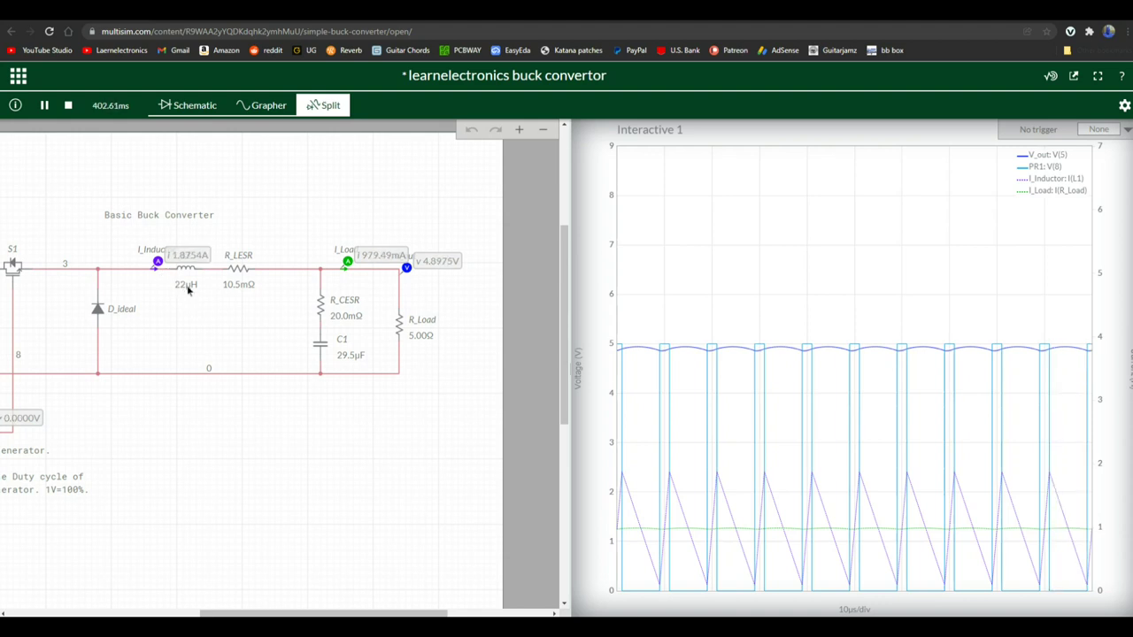
Drag L1's inductance down to 10.5µH, then up to 76.0µH while watching the ripple
left_click(187, 286)
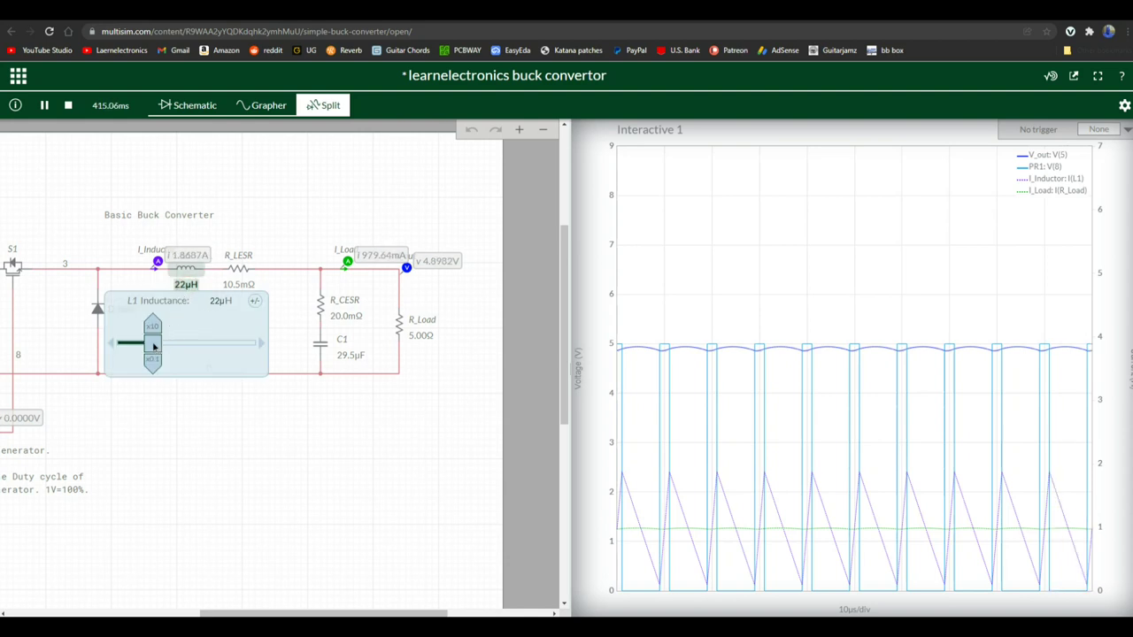
left_click_drag(154, 347, 140, 350)
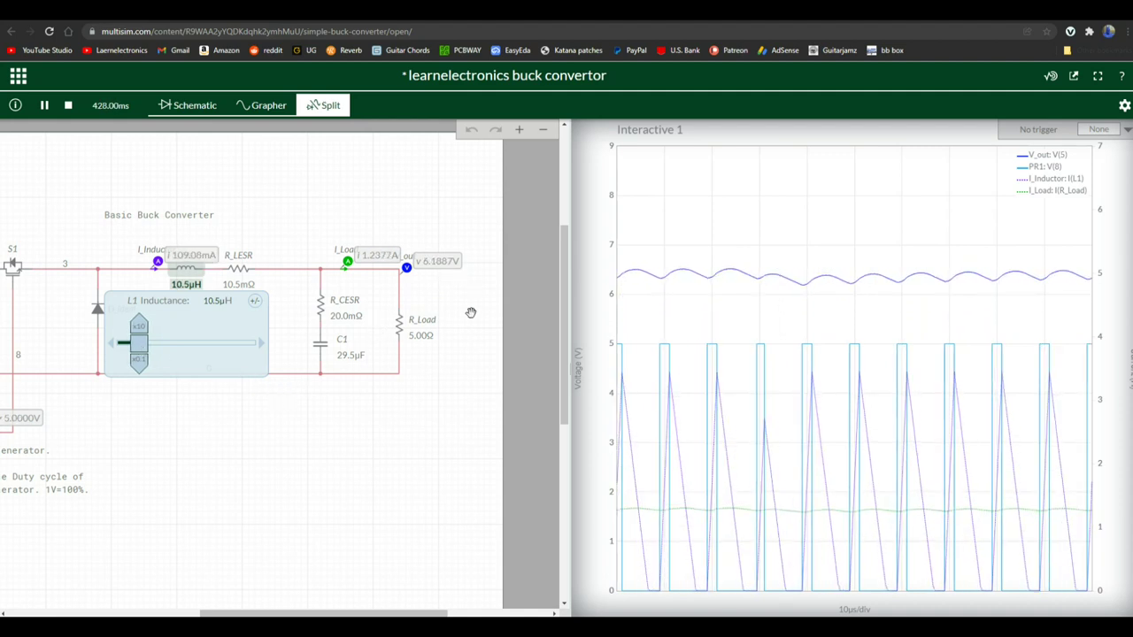
mouse_move(693, 279)
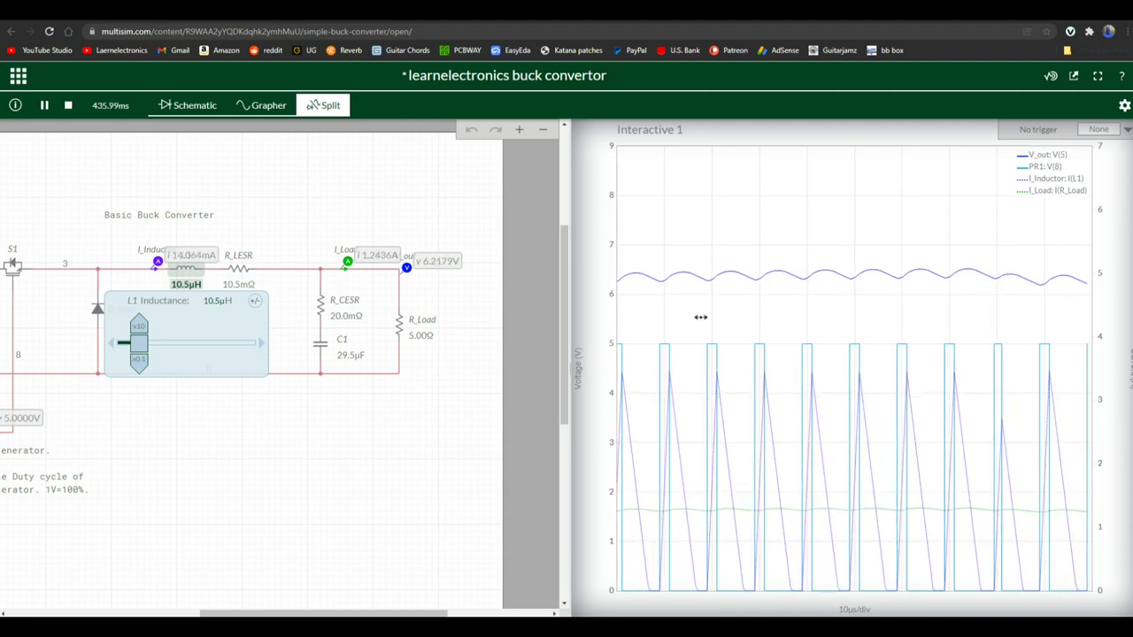
mouse_move(622, 379)
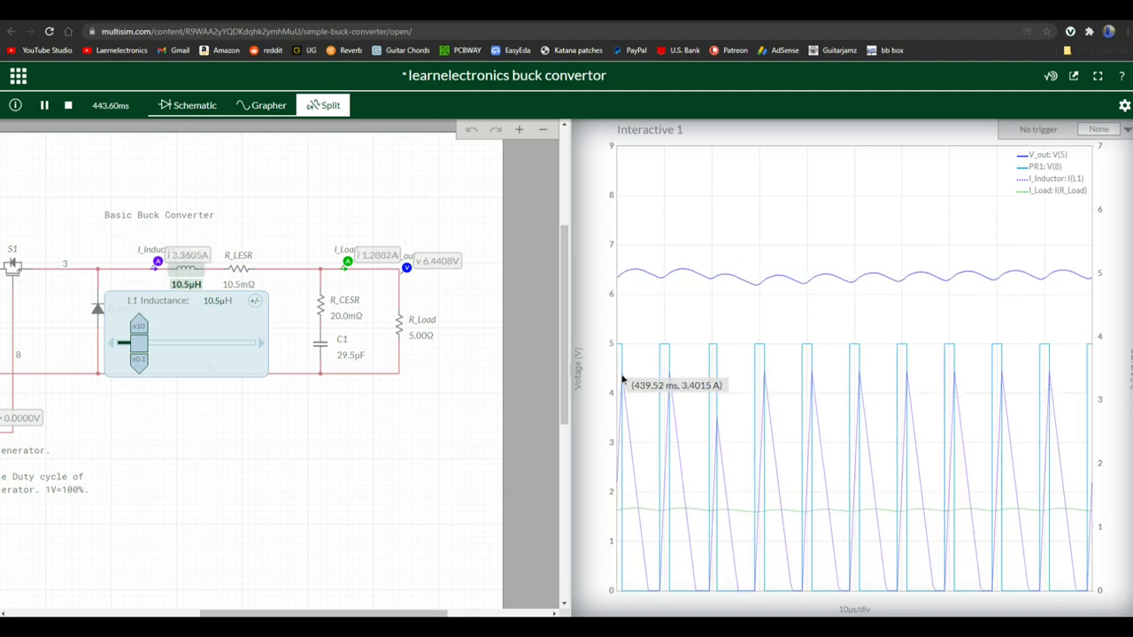
mouse_move(698, 520)
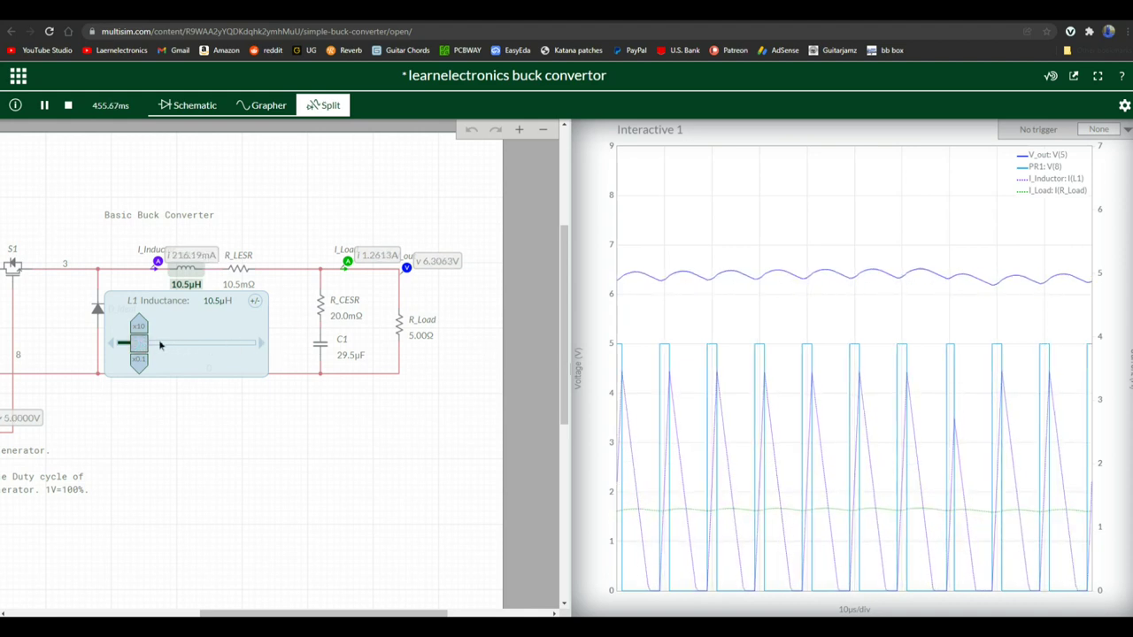
left_click_drag(139, 348, 217, 341)
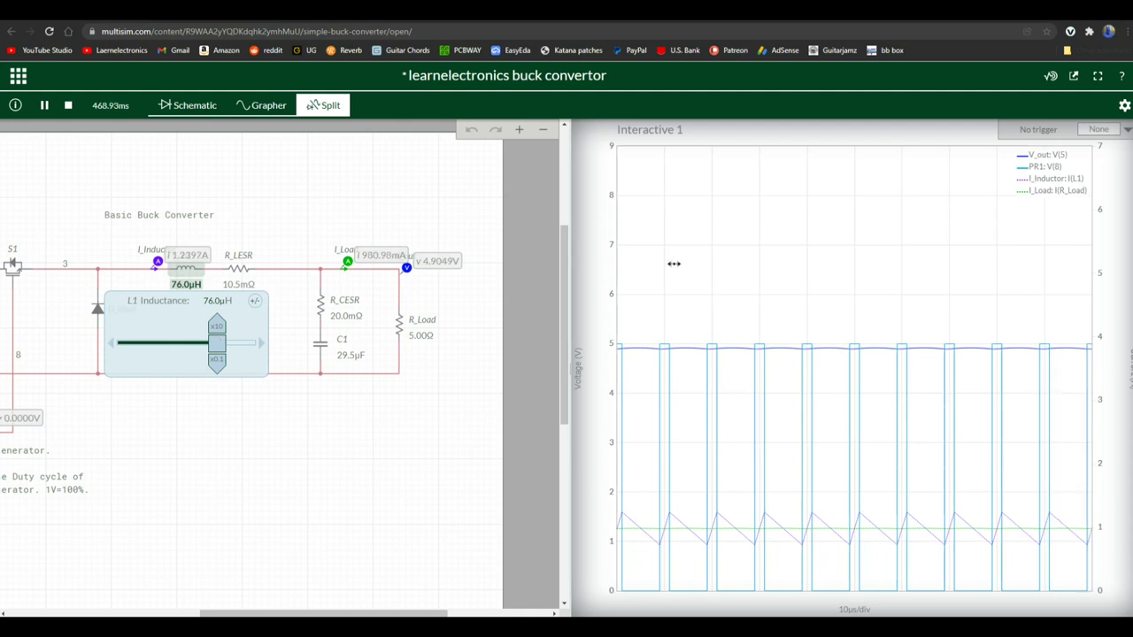
mouse_move(689, 348)
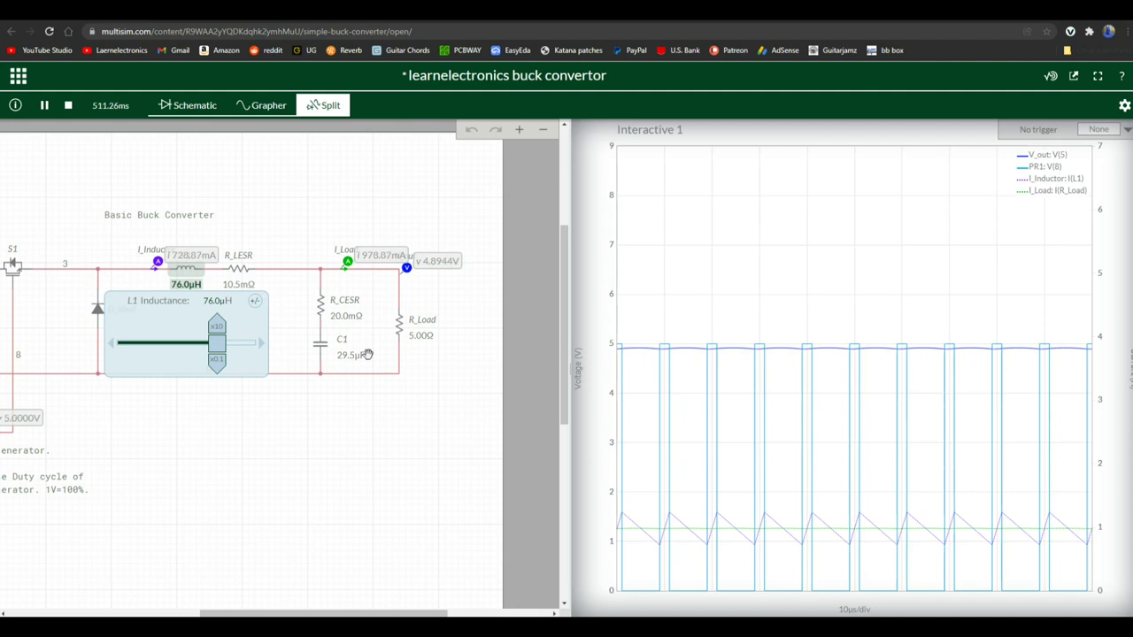
Lower L1 to 47.0µH and about 22µH, then raise it to 71.0µH
left_click_drag(224, 352, 186, 349)
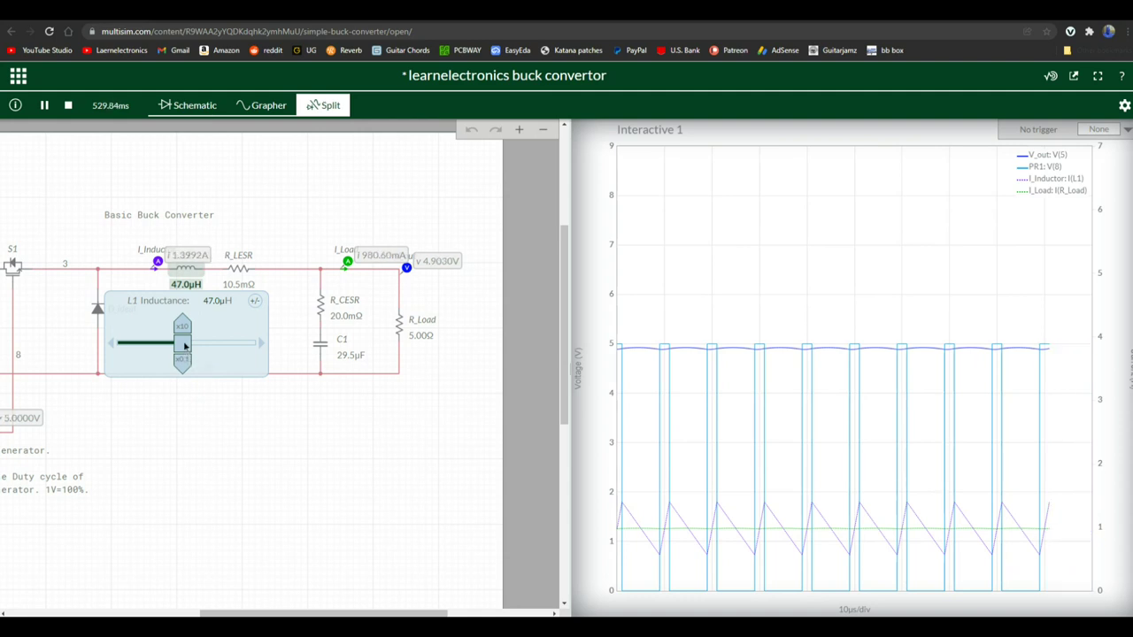
left_click_drag(175, 348, 150, 348)
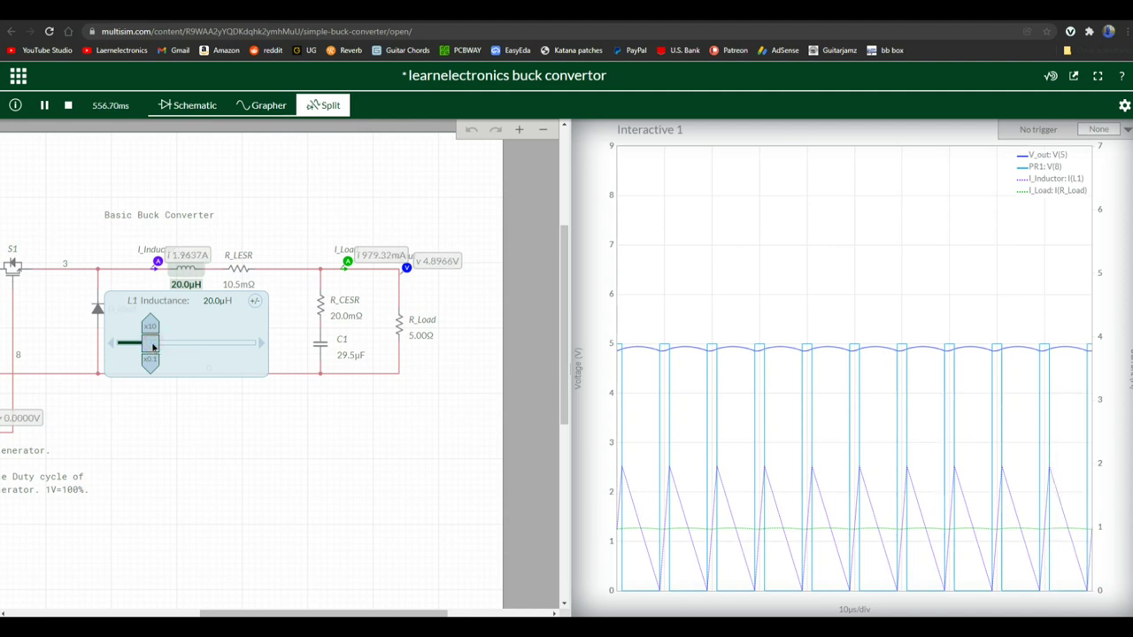
left_click_drag(152, 347, 252, 333)
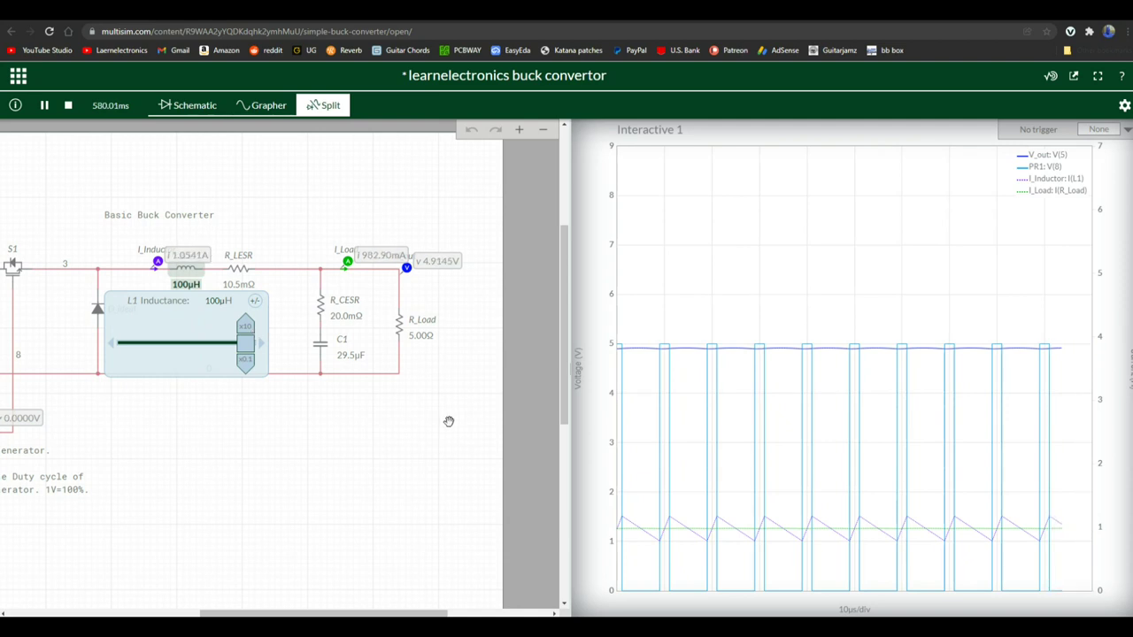
mouse_move(626, 520)
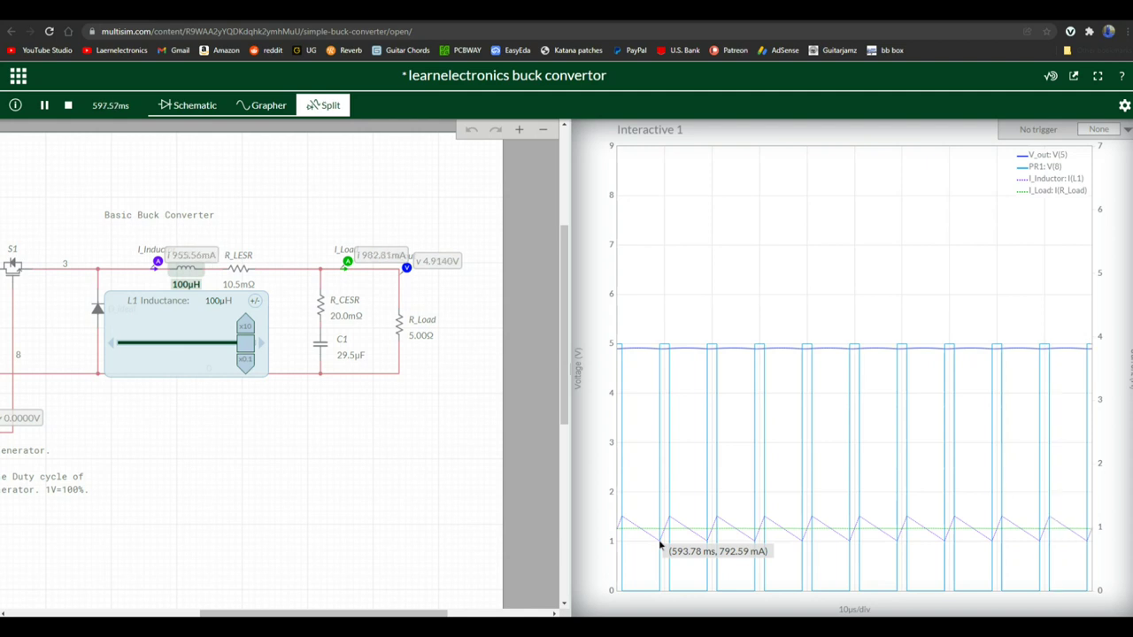
Settle L1 at 22.0µH from 100µH, then bring up C1's 29.5µF capacitance adjuster
left_click_drag(245, 345, 158, 343)
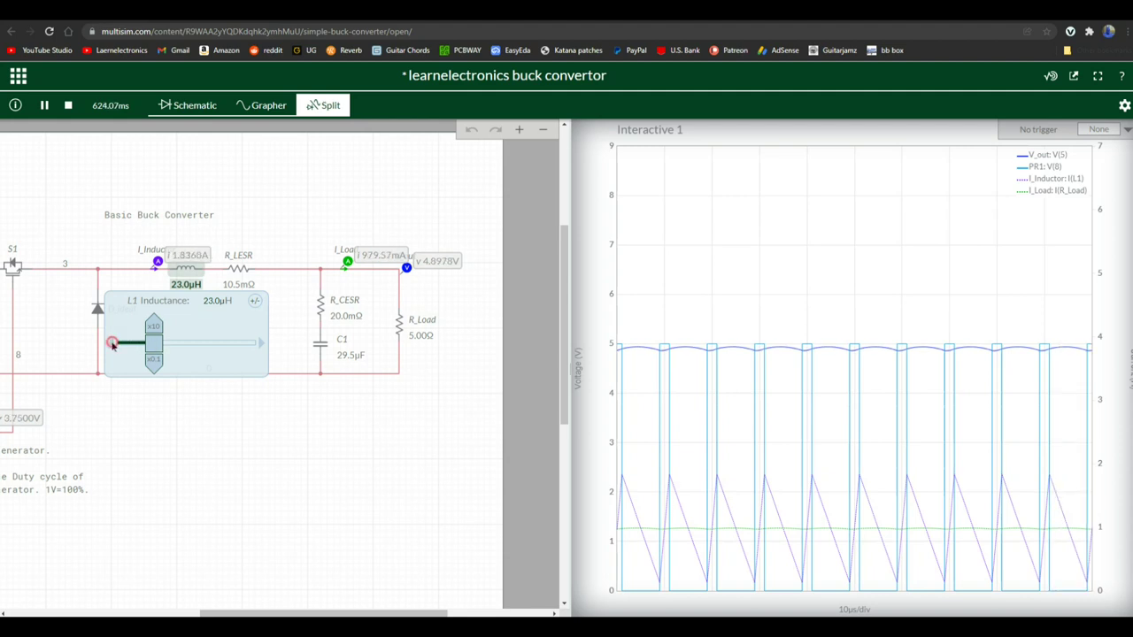
left_click(112, 344)
left_click(112, 344)
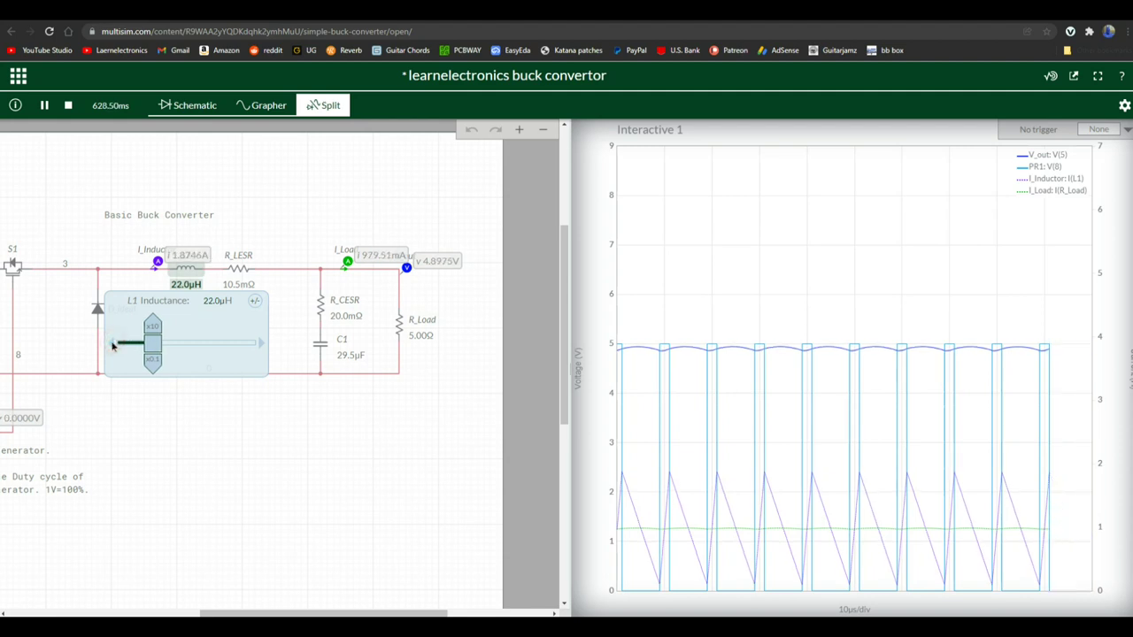
left_click(266, 417)
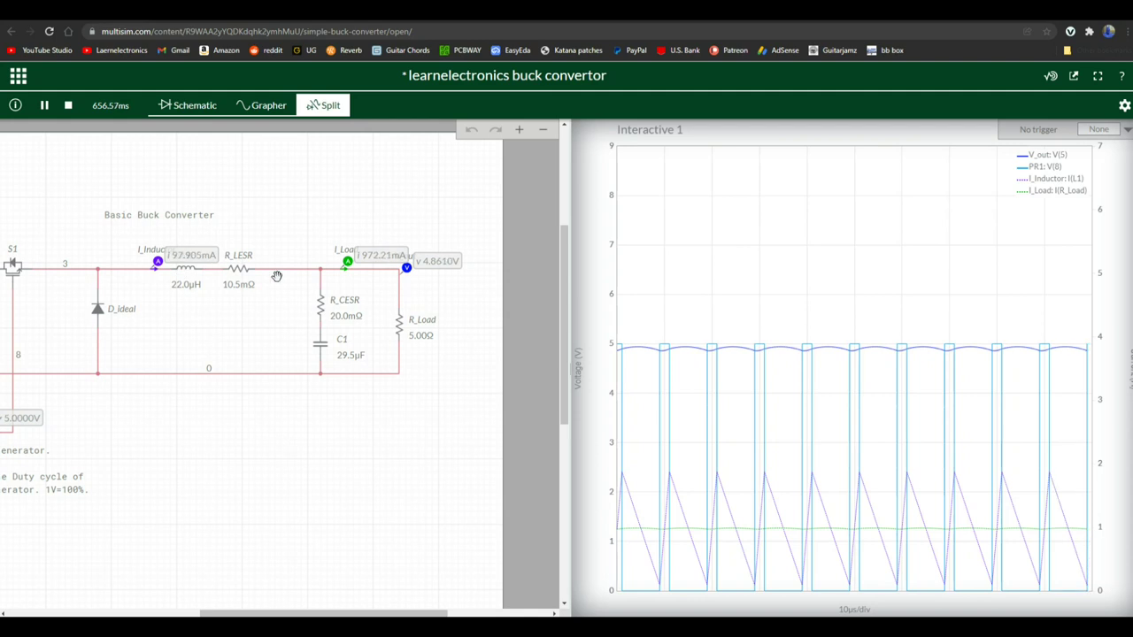
left_click(354, 357)
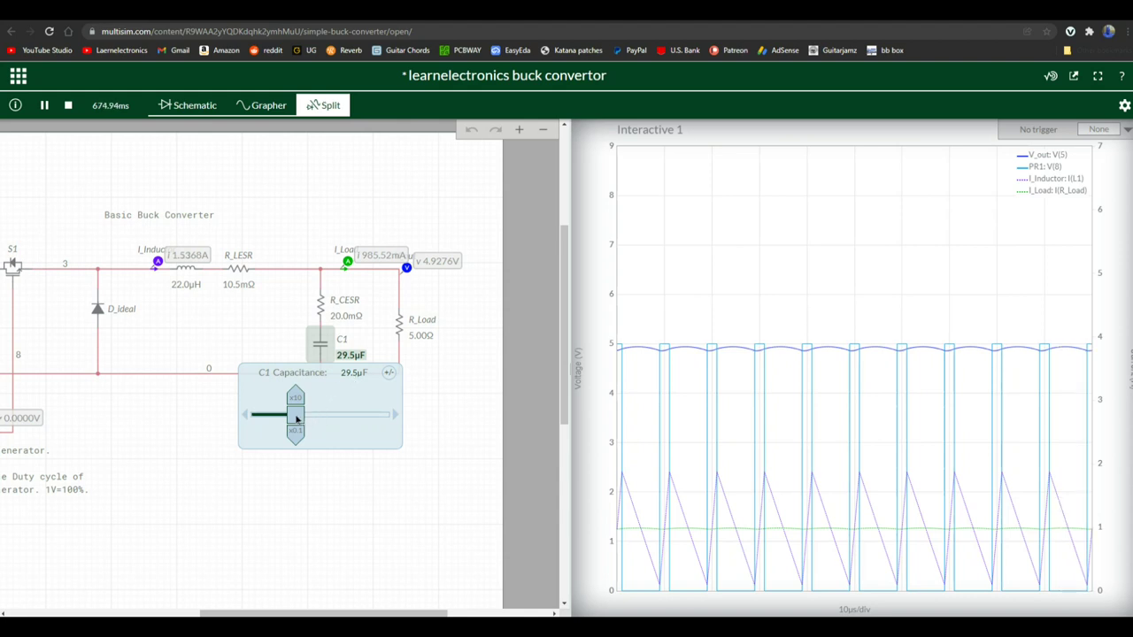
Slide C1 from 29.5µF up to 100µF, down to 0F, then up to about 59µF
left_click_drag(298, 420, 381, 414)
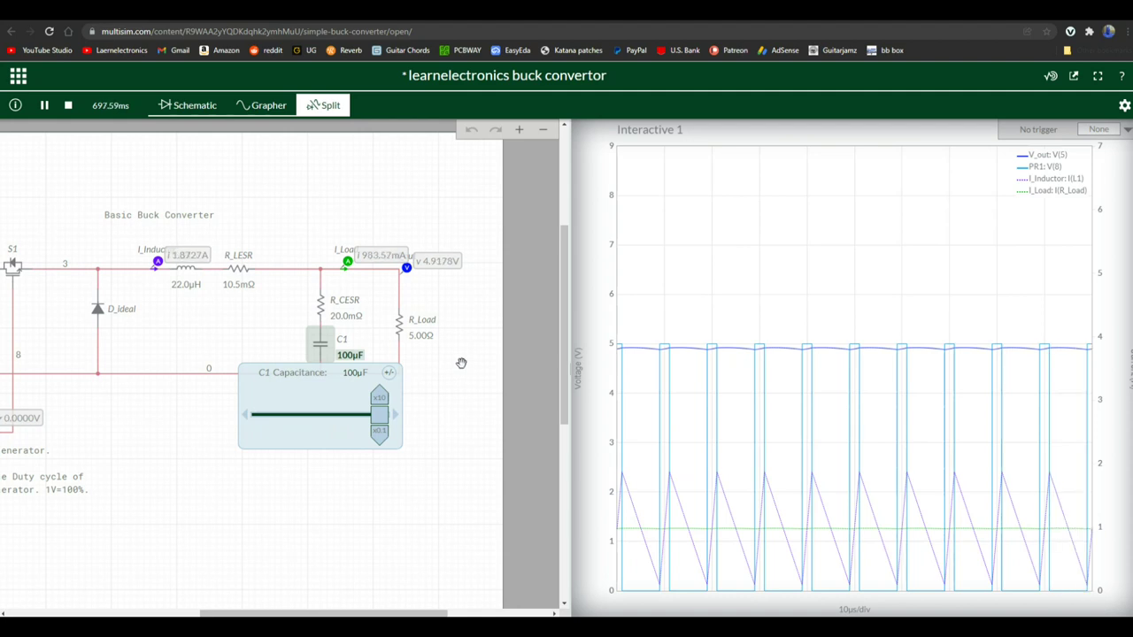
mouse_move(748, 354)
left_click_drag(387, 416, 267, 414)
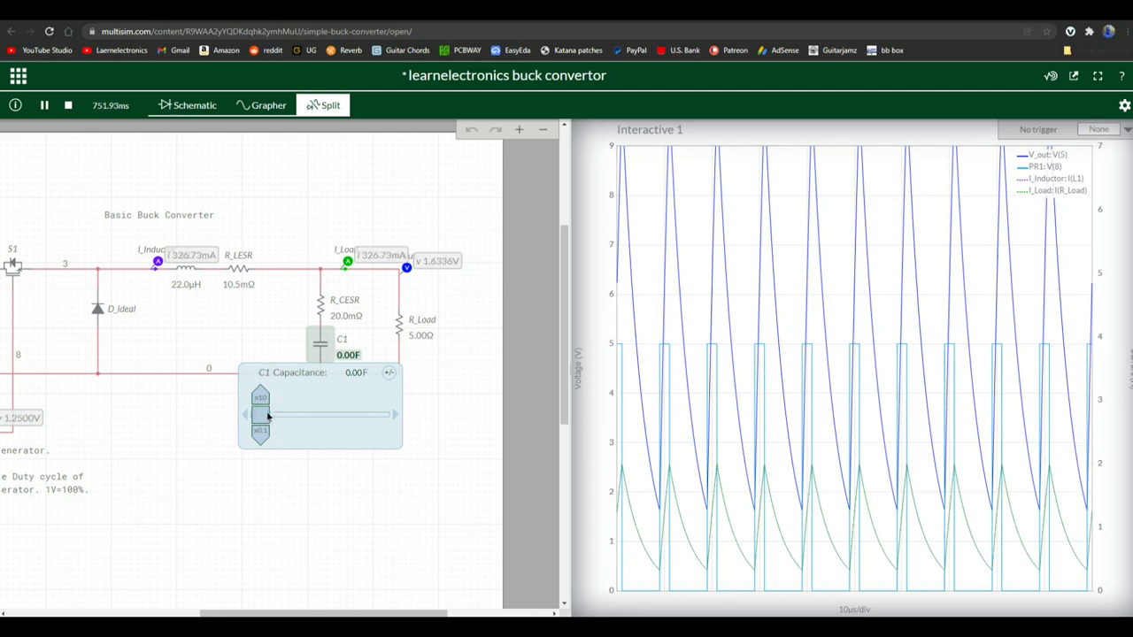
left_click_drag(268, 416, 270, 416)
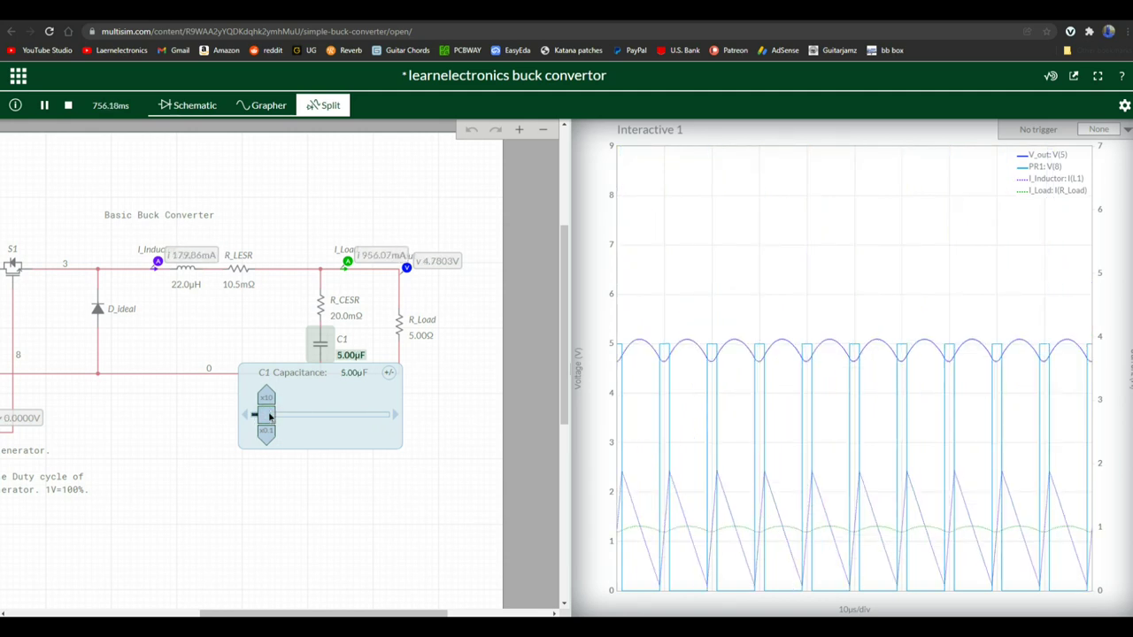
left_click_drag(270, 416, 388, 416)
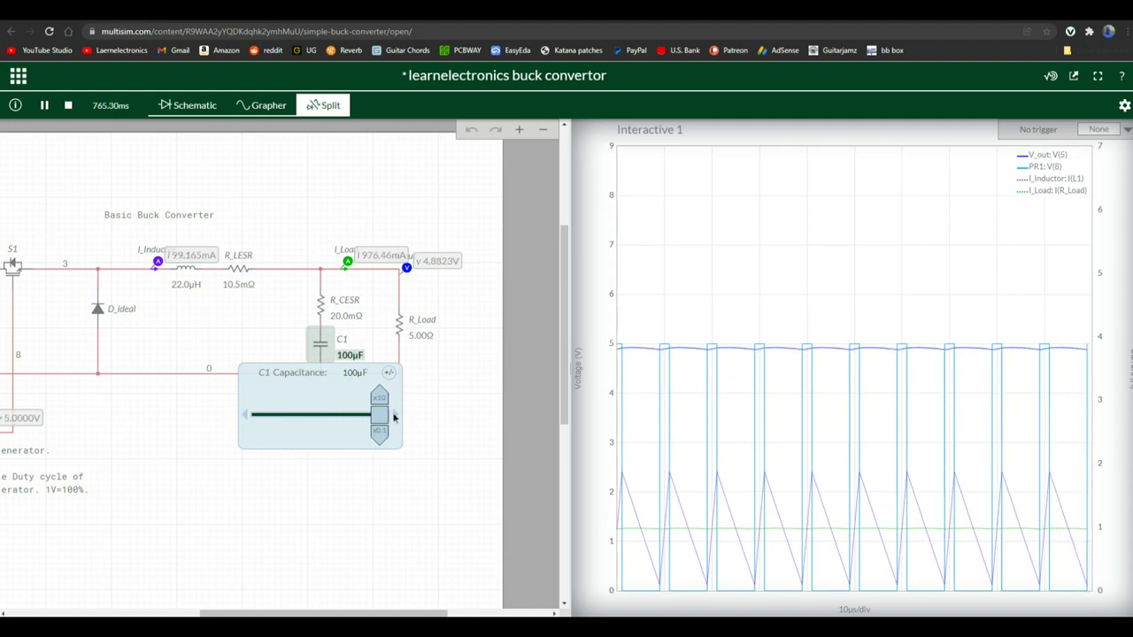
Multiply C1 tenfold up to 1.00F, then divide it back down to 1.00mF
left_click(380, 396)
left_click(380, 396)
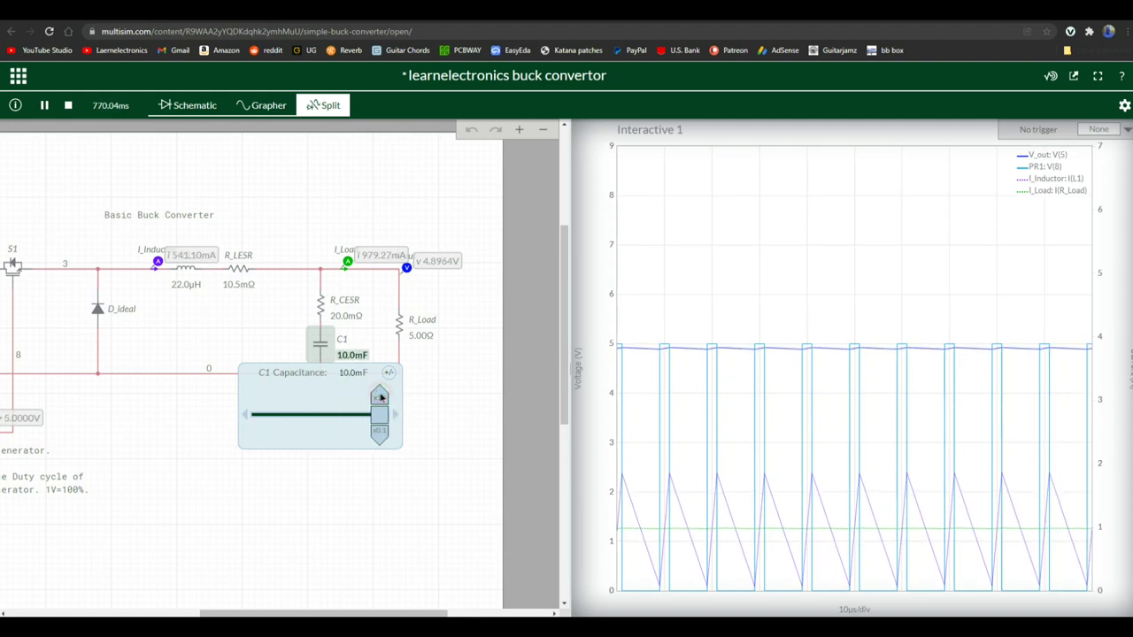
left_click(380, 395)
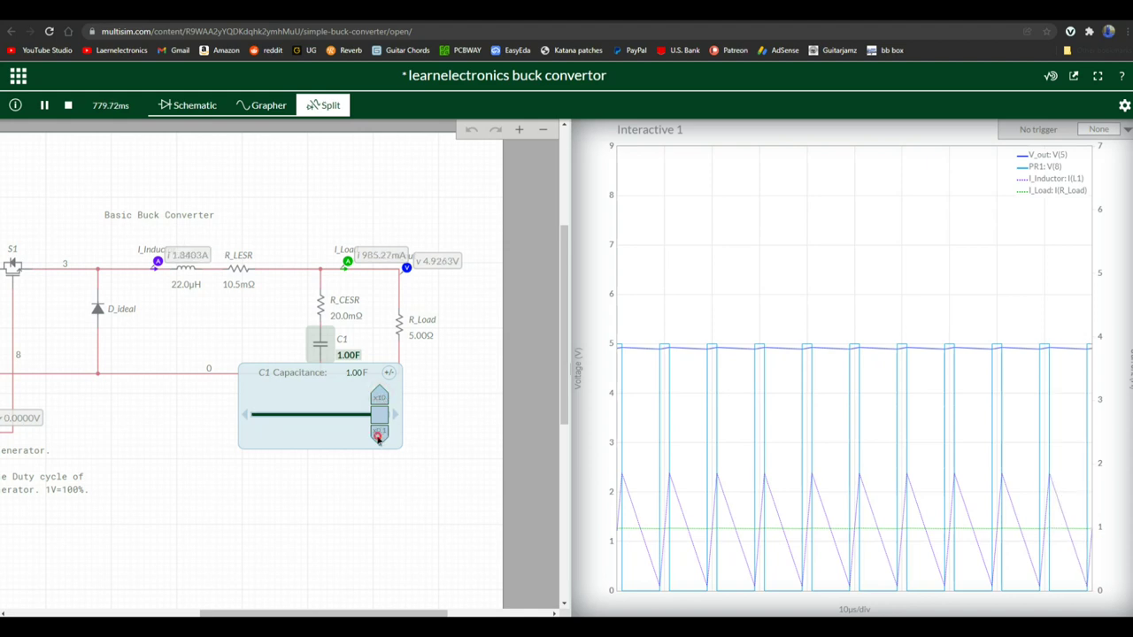
left_click(379, 434)
left_click(382, 430)
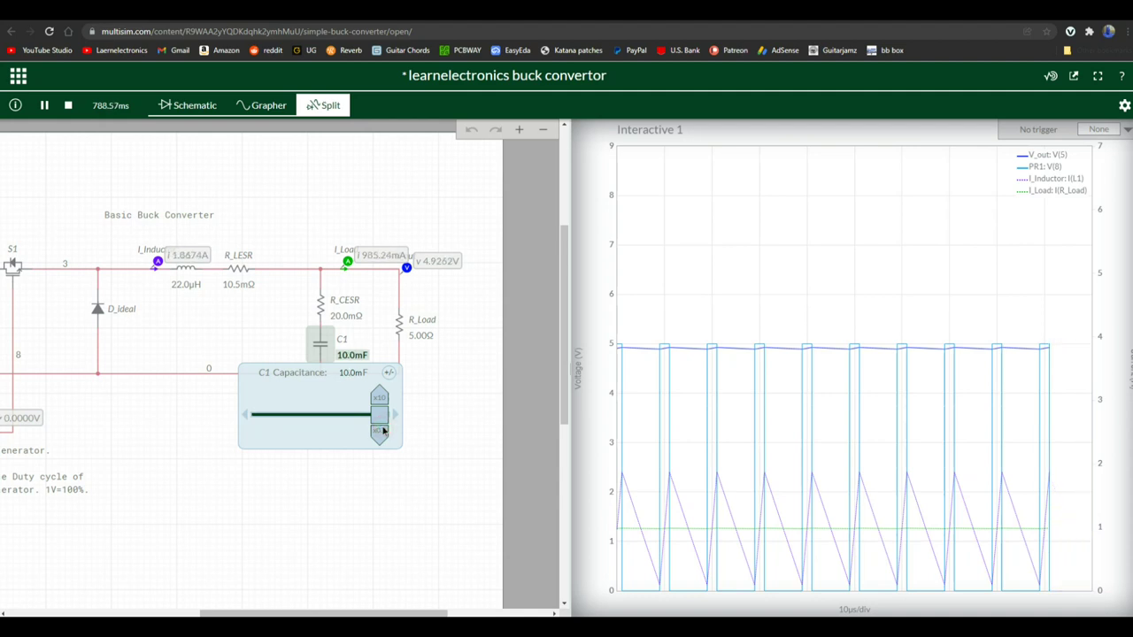
left_click(383, 431)
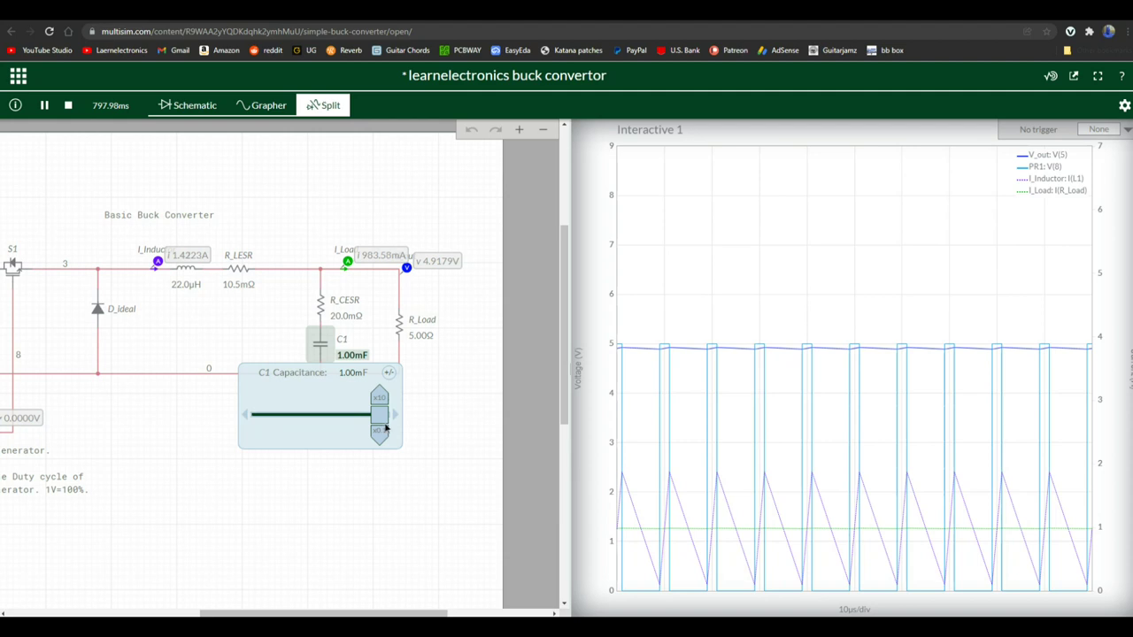
Lower C1 below 1.00mF to 150µF, then step it down to 100µF
left_click_drag(381, 413, 272, 418)
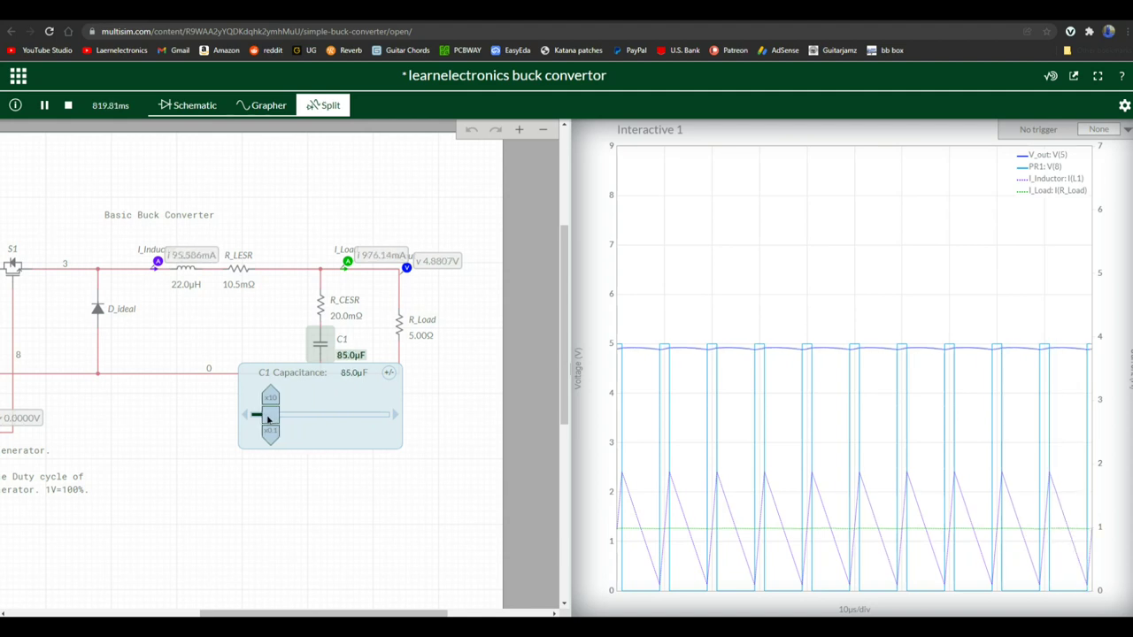
left_click_drag(274, 422, 276, 422)
left_click(247, 415)
left_click(247, 416)
left_click(247, 415)
left_click(247, 415)
mouse_move(649, 354)
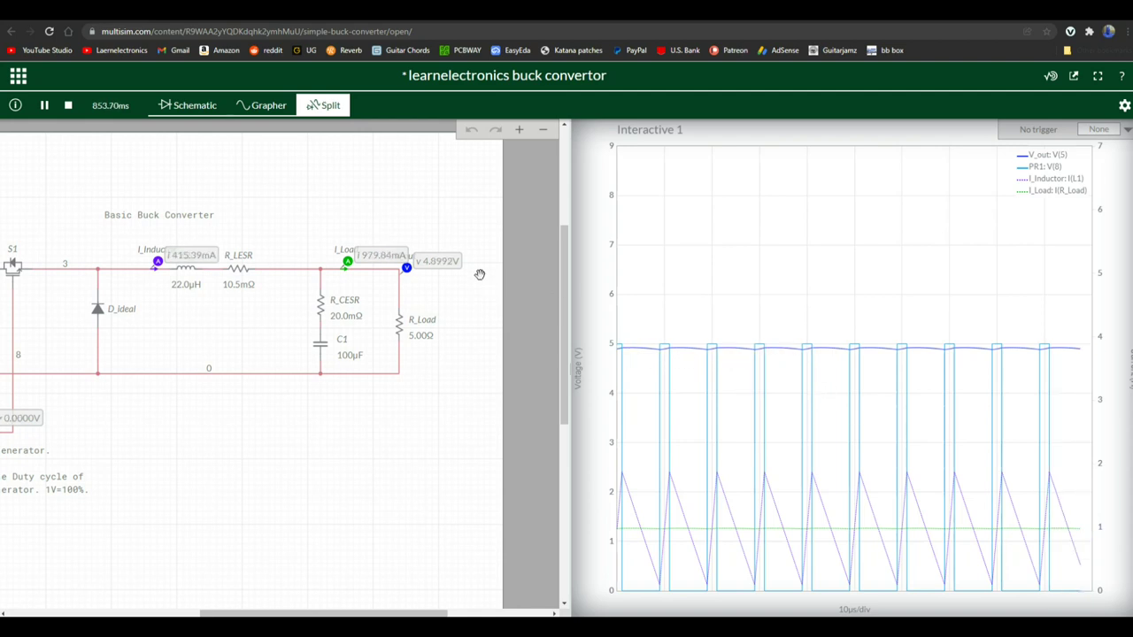
Step R_Load tenfold down through 5.00Ω and 500mΩ to 50.0mΩ, then back up to 50.0Ω
left_click(430, 340)
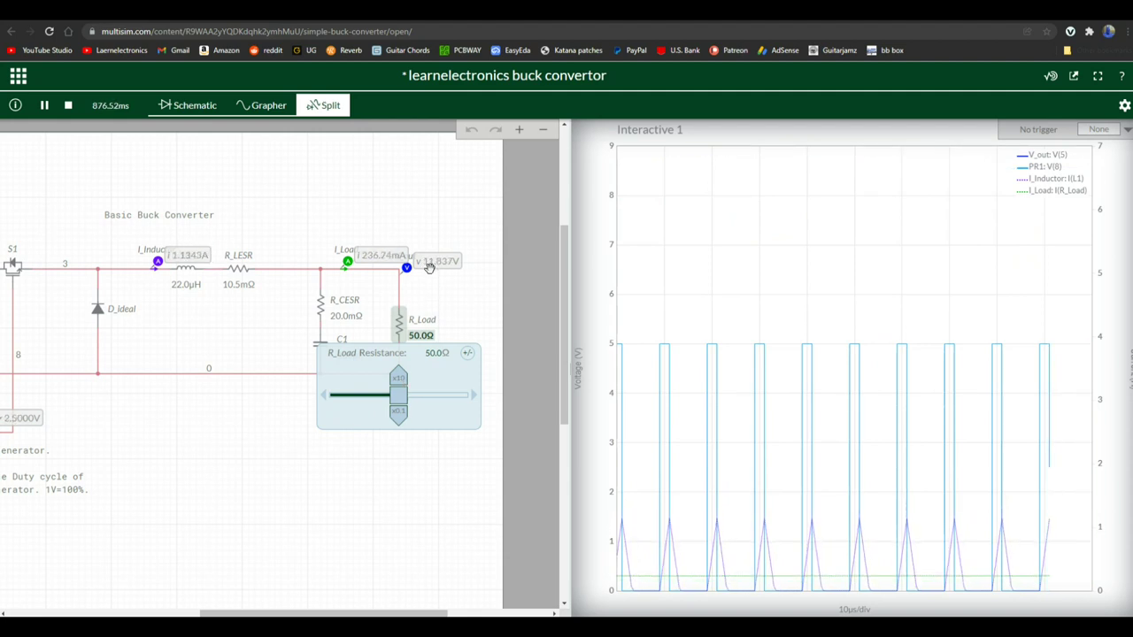
left_click(401, 414)
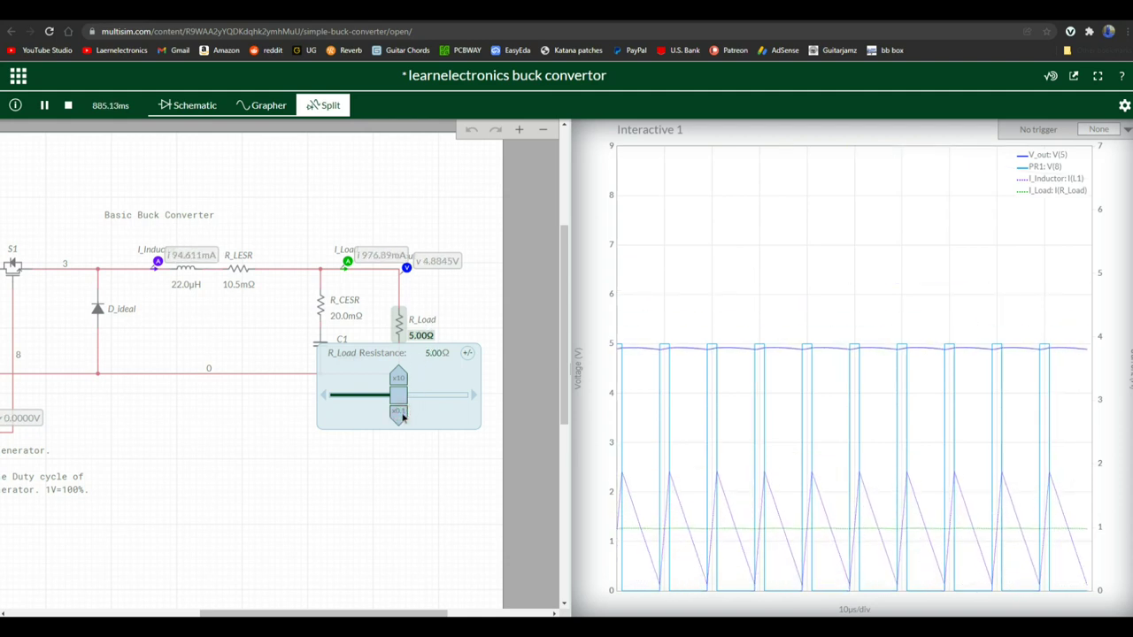
left_click(401, 414)
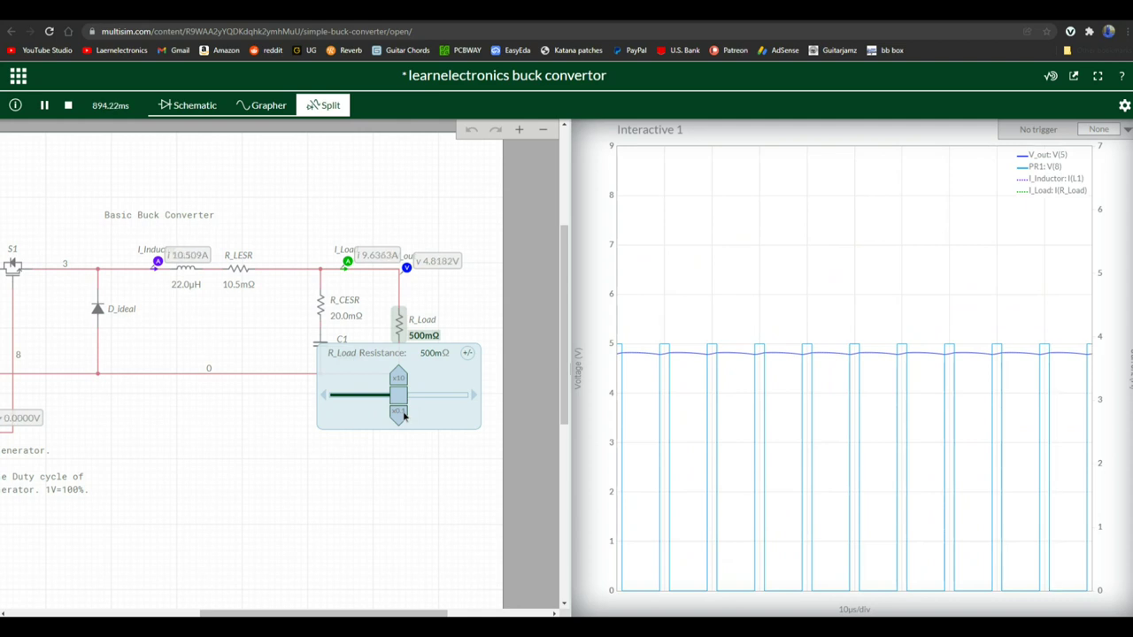
left_click(401, 414)
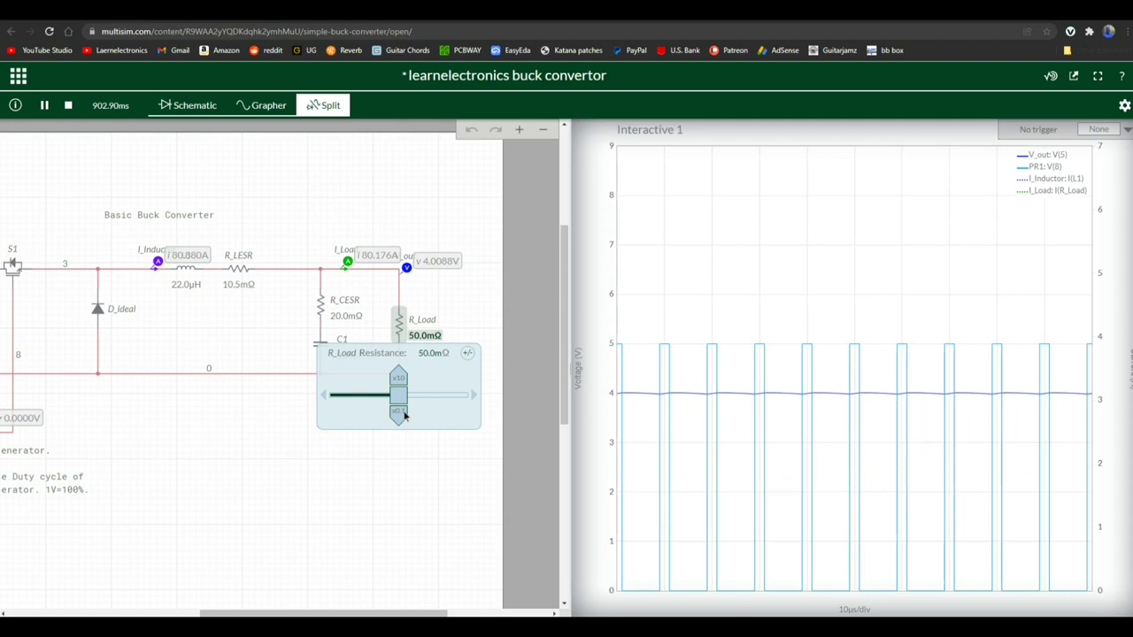
left_click(399, 372)
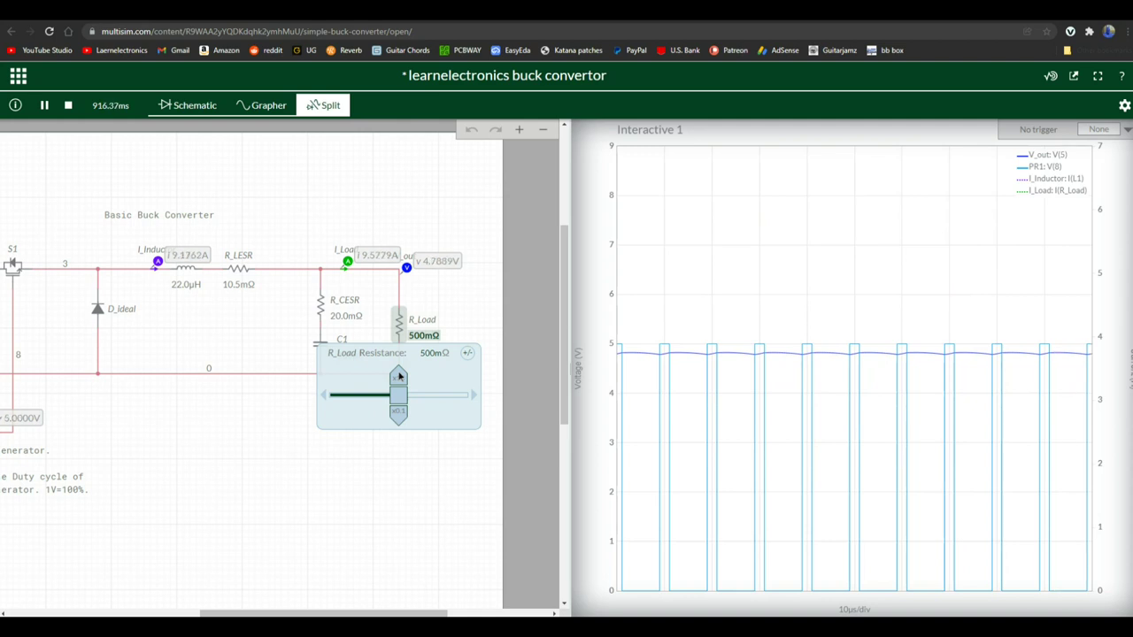
left_click(399, 375)
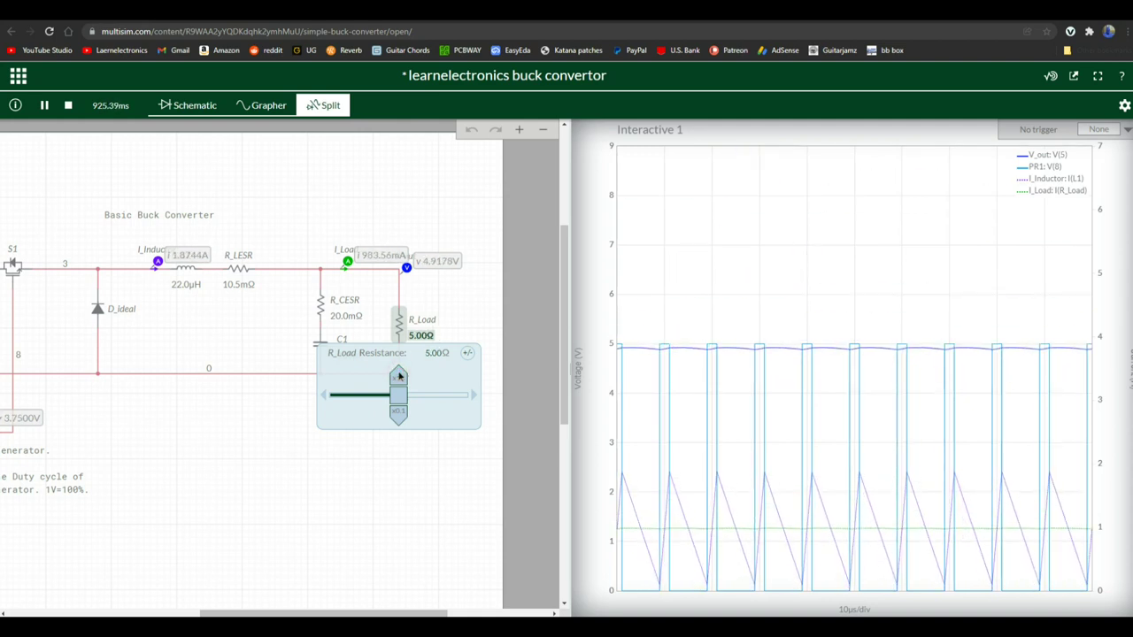
left_click(399, 375)
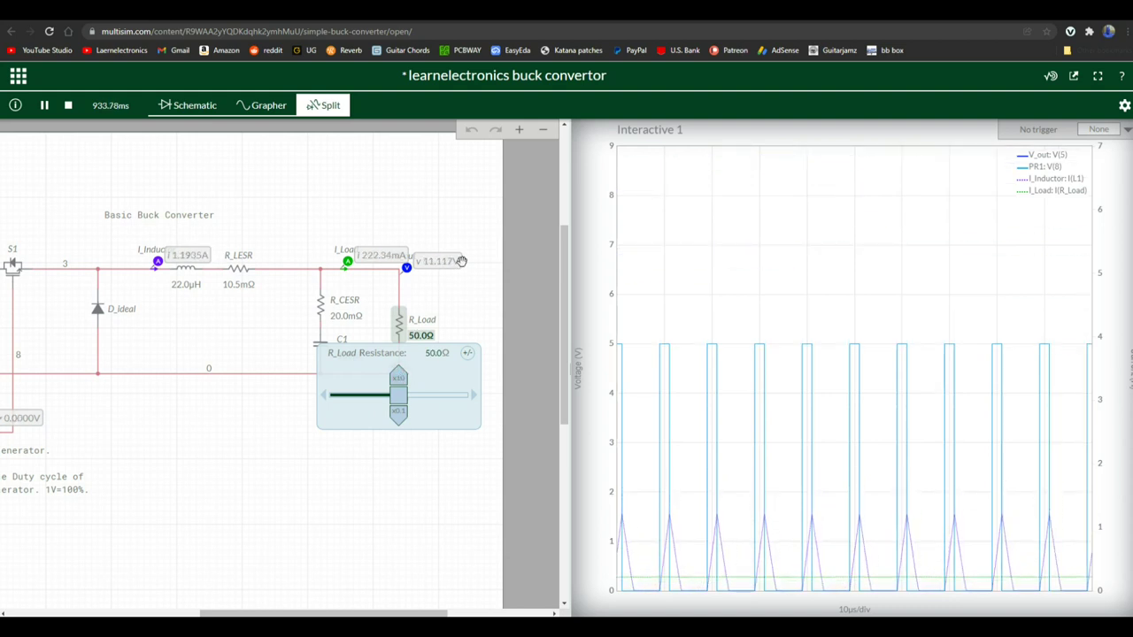
left_click(269, 420)
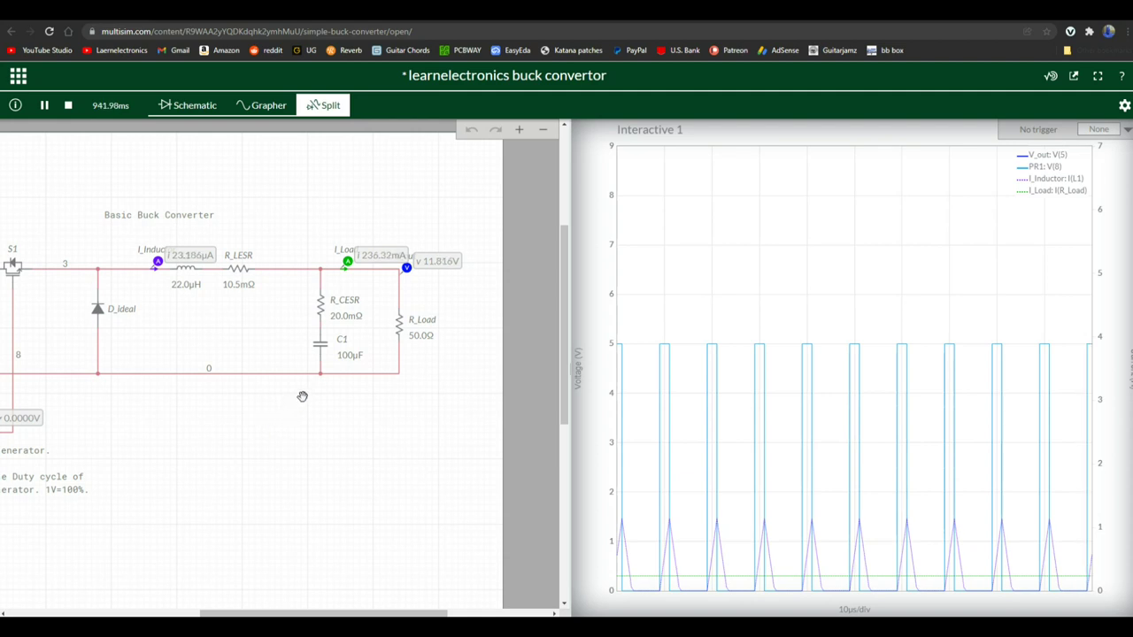
Nudge C1 around 100µF, then bring up L1's 22.0µH inductance adjustment
left_click(351, 356)
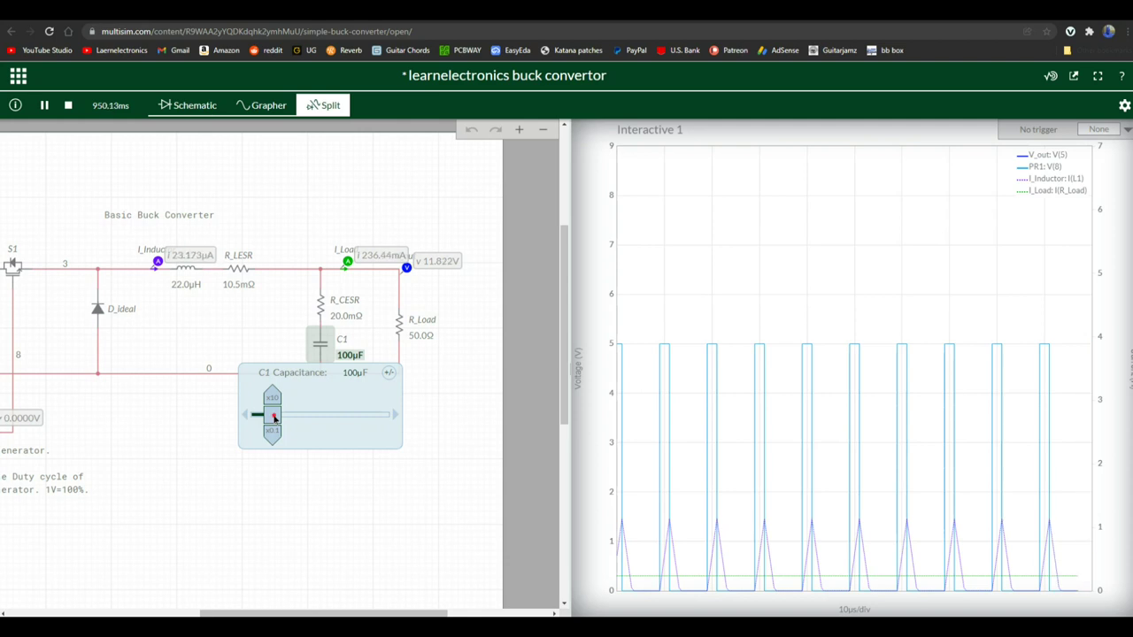
mouse_move(274, 417)
left_mouse_down()
mouse_move(388, 405)
mouse_move(279, 428)
left_mouse_up()
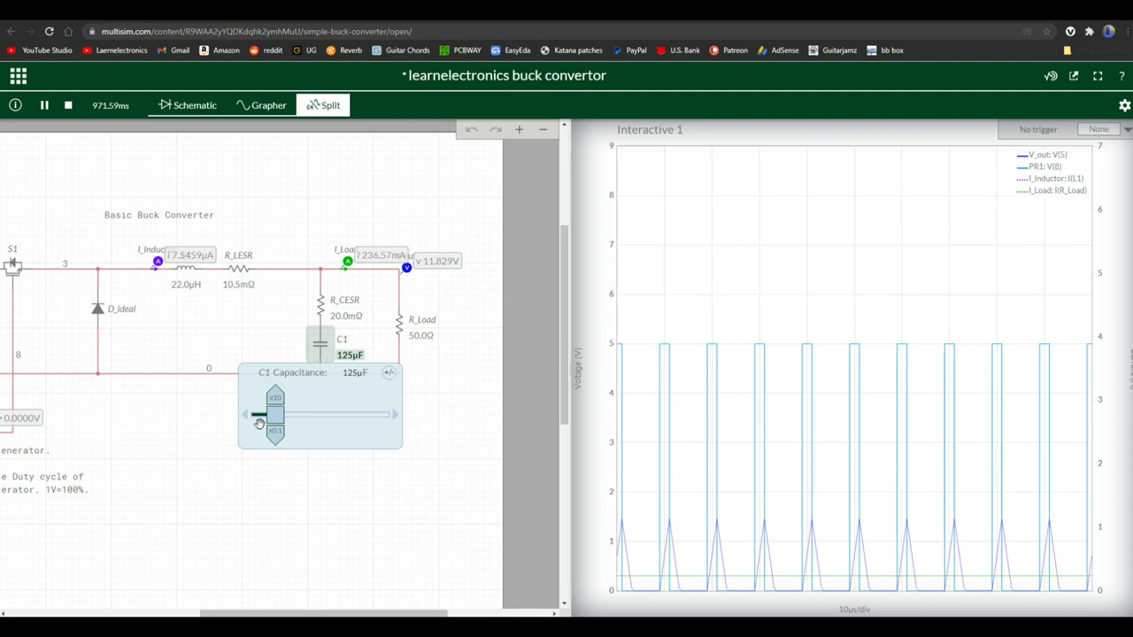
left_click_drag(247, 420, 248, 422)
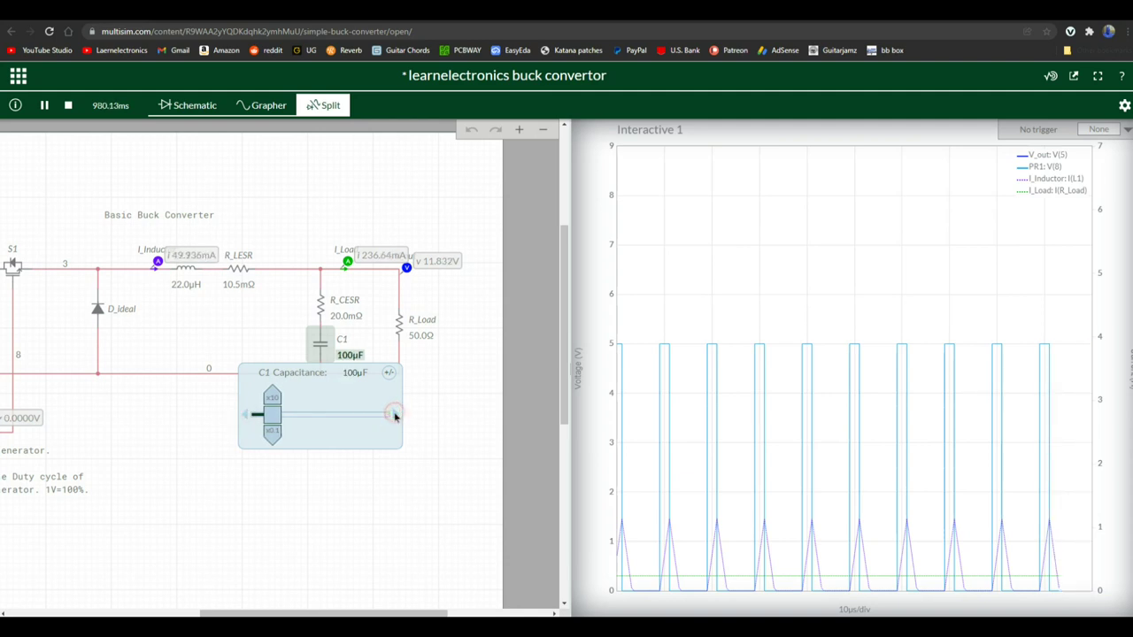
left_click(383, 464)
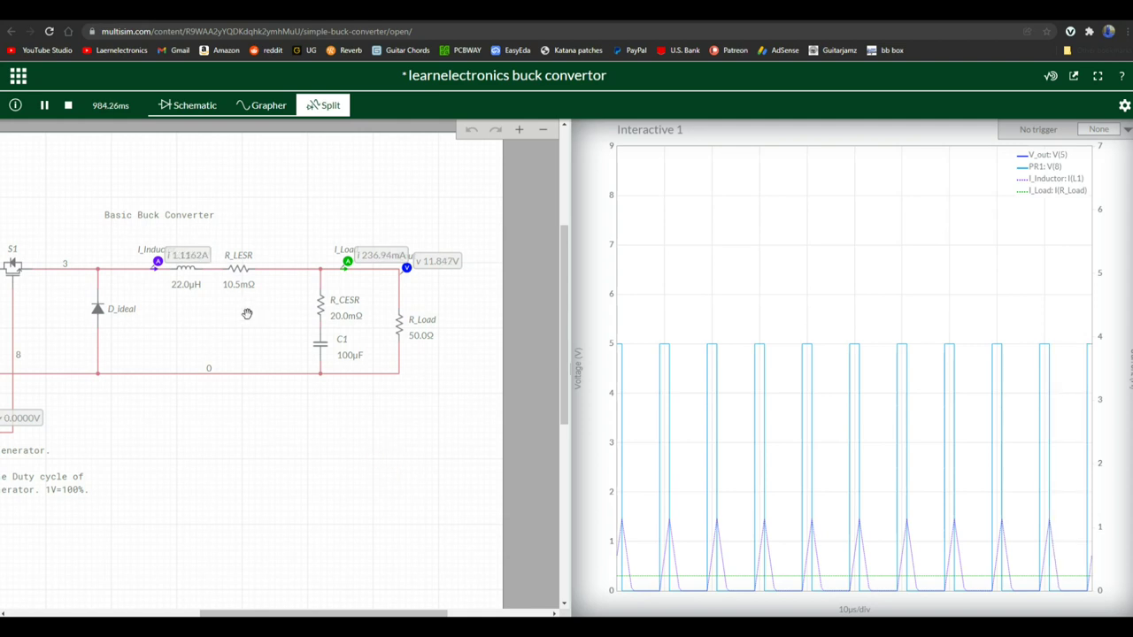
left_click(187, 288)
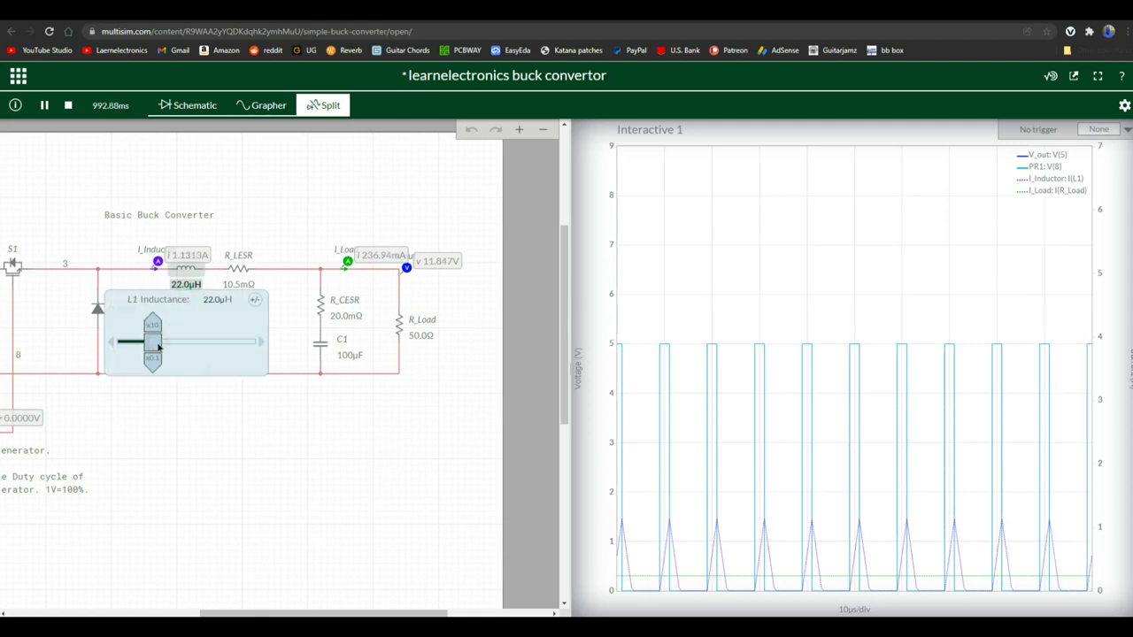
Raise L1 through 76.0µH and 98.0µH to 100µH, reading V_out near 6.6V
left_click_drag(159, 347, 219, 346)
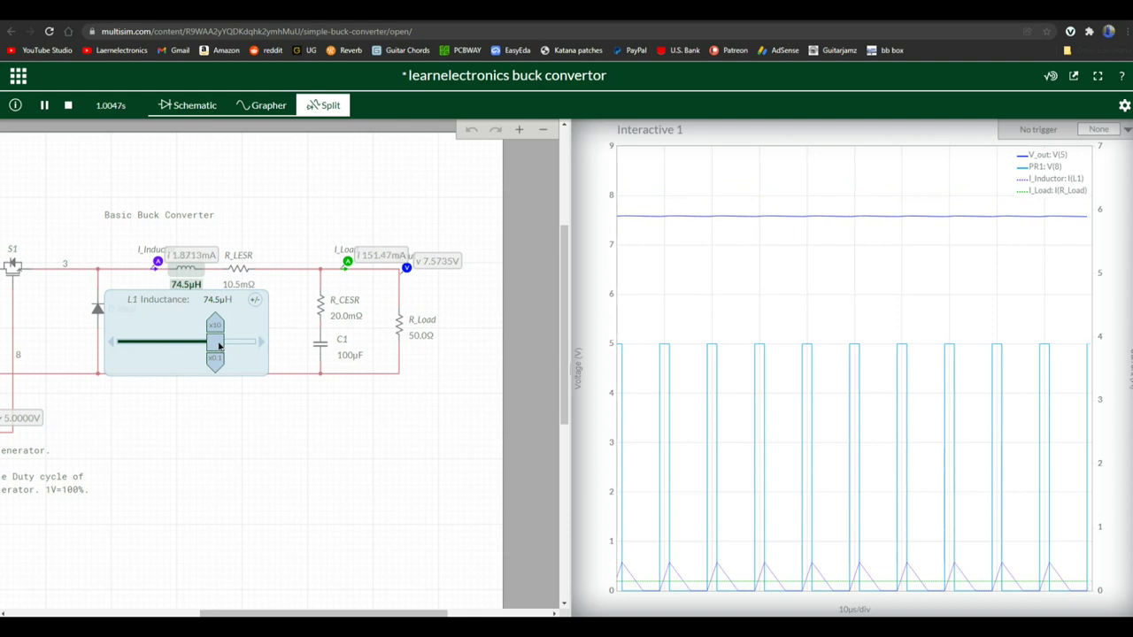
left_click_drag(219, 346, 246, 348)
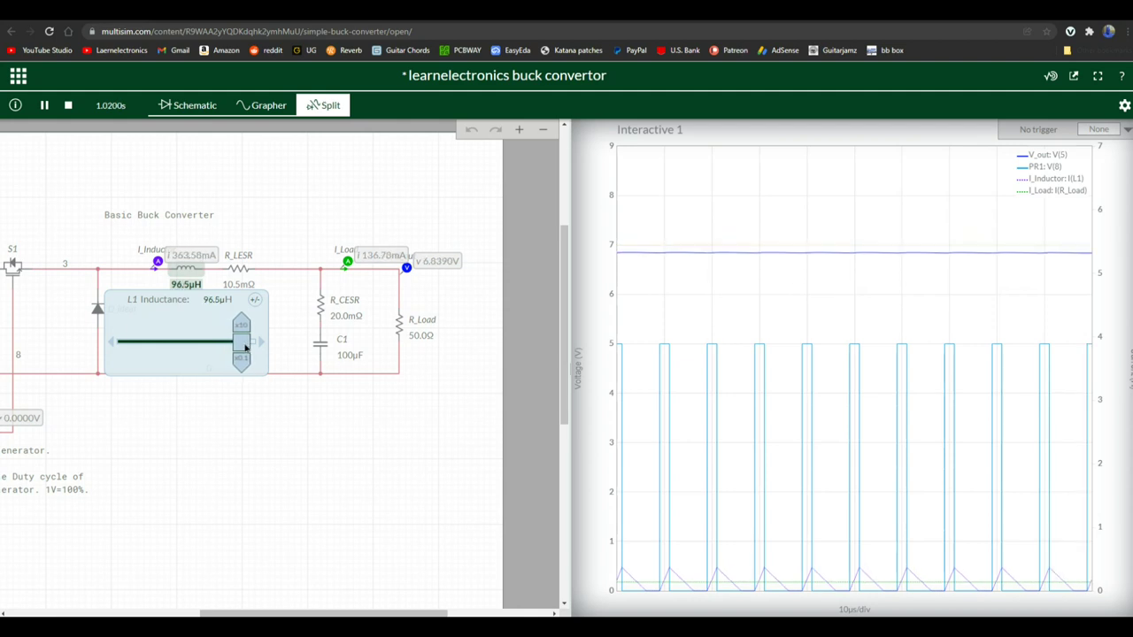
left_click_drag(246, 347, 264, 345)
key("Up")
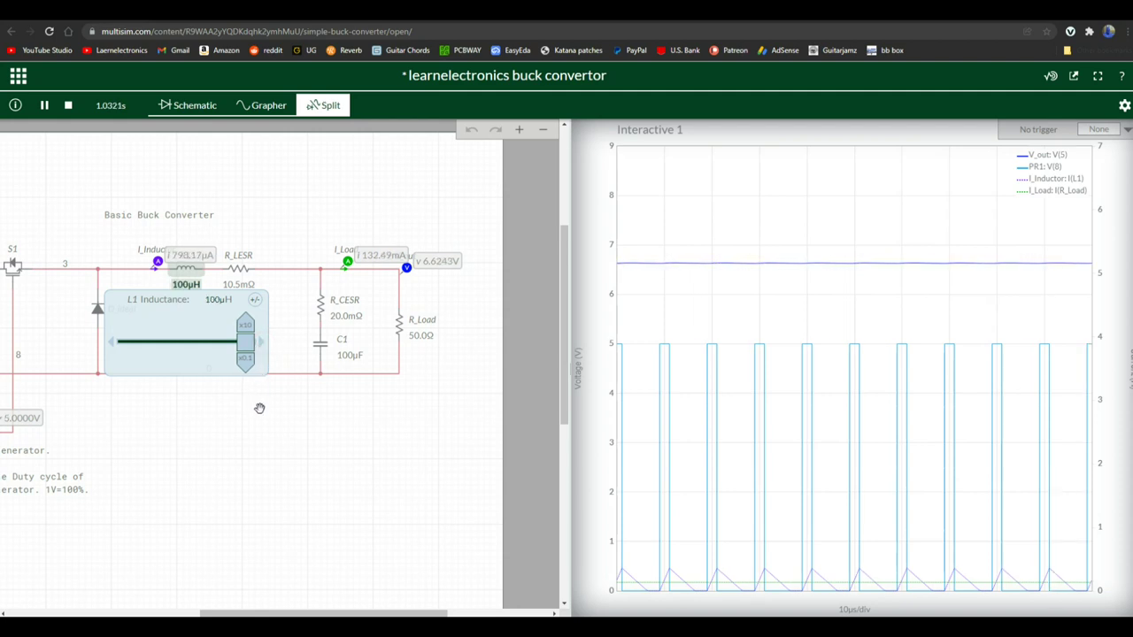
mouse_move(632, 271)
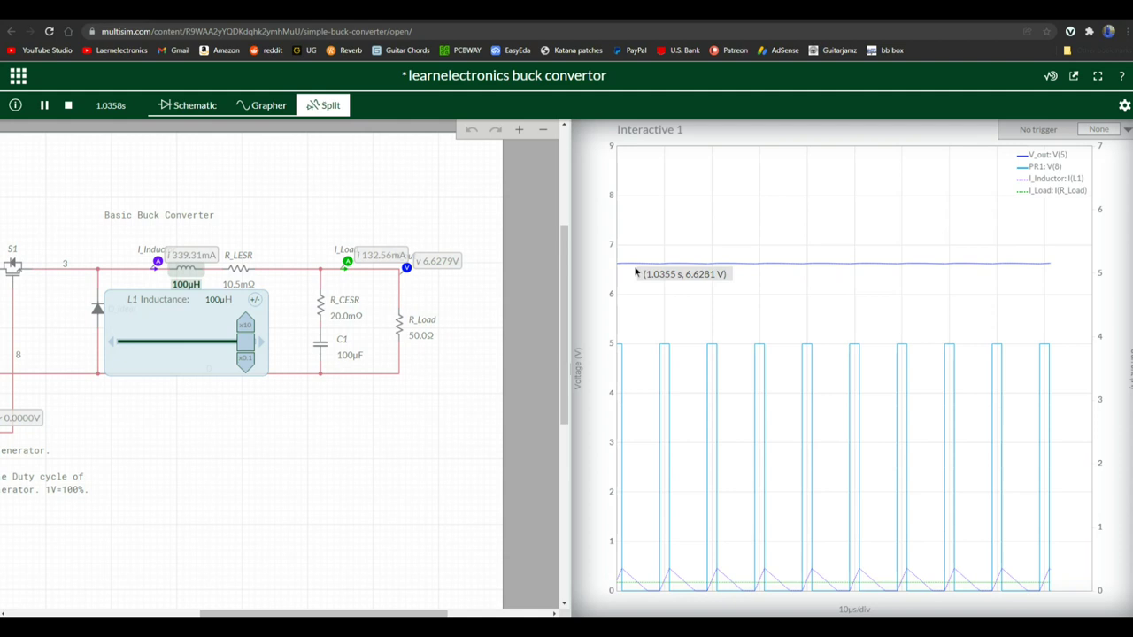
left_click(274, 447)
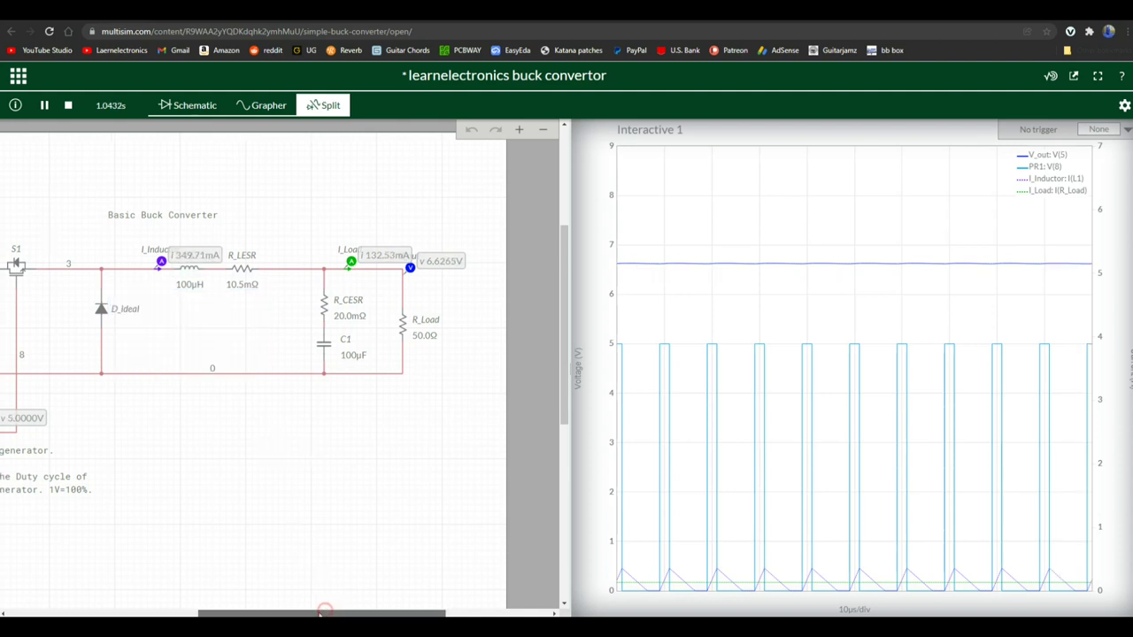
Step V_Duty from 205mV to 230mV, then down through 210, 175 and 160mV to 150mV
left_click_drag(324, 614, 222, 609)
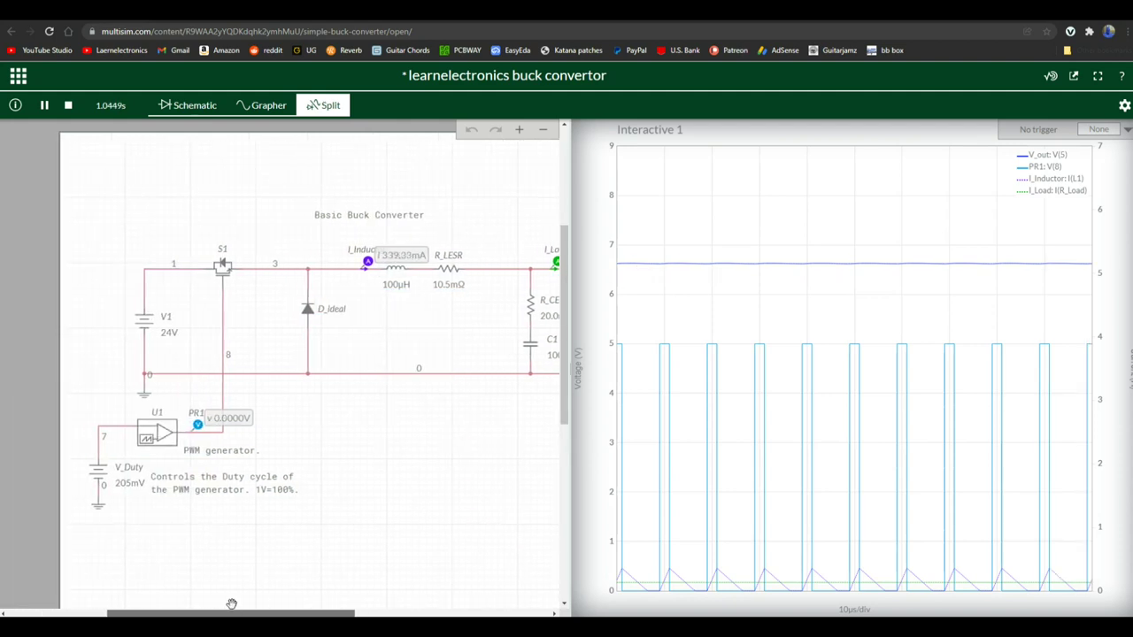
left_click(128, 485)
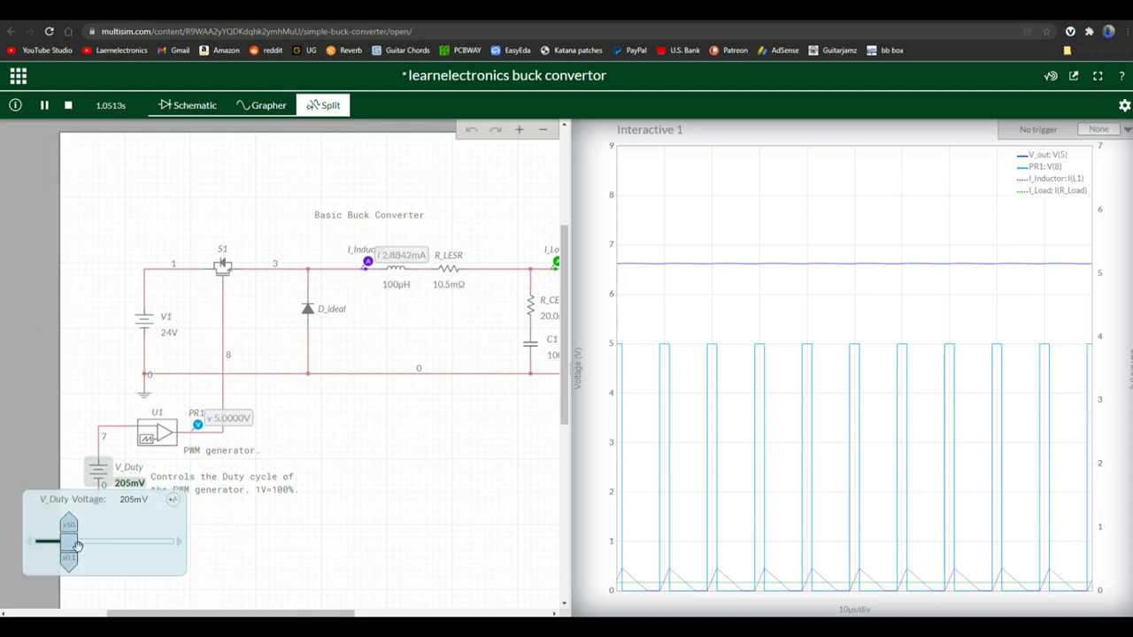
left_click(179, 546)
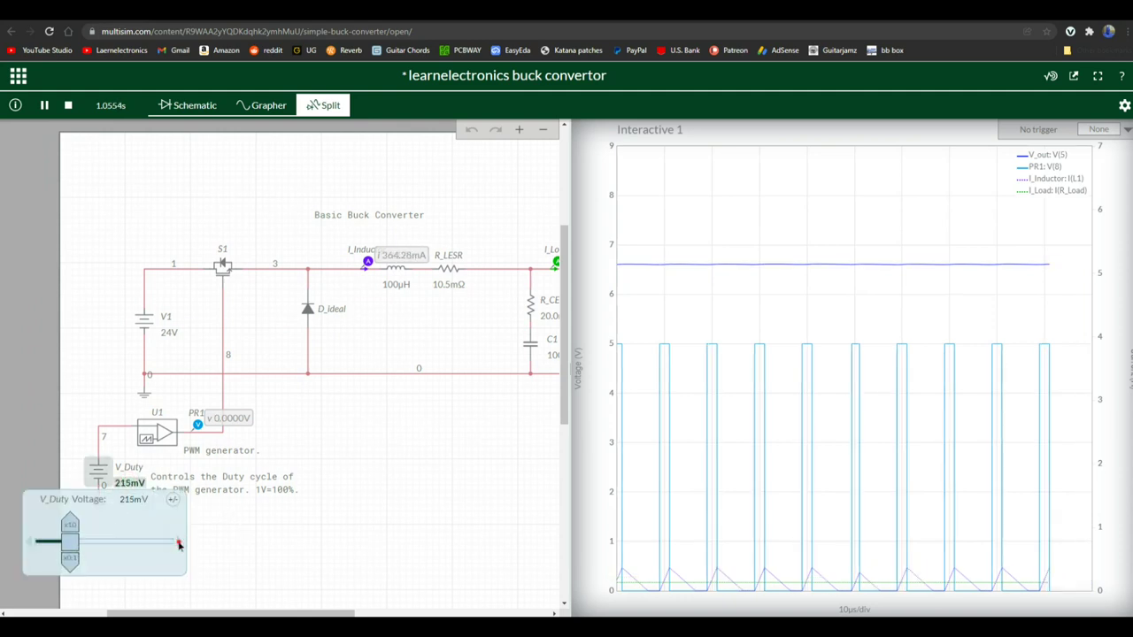
left_click(29, 546)
left_click(29, 546)
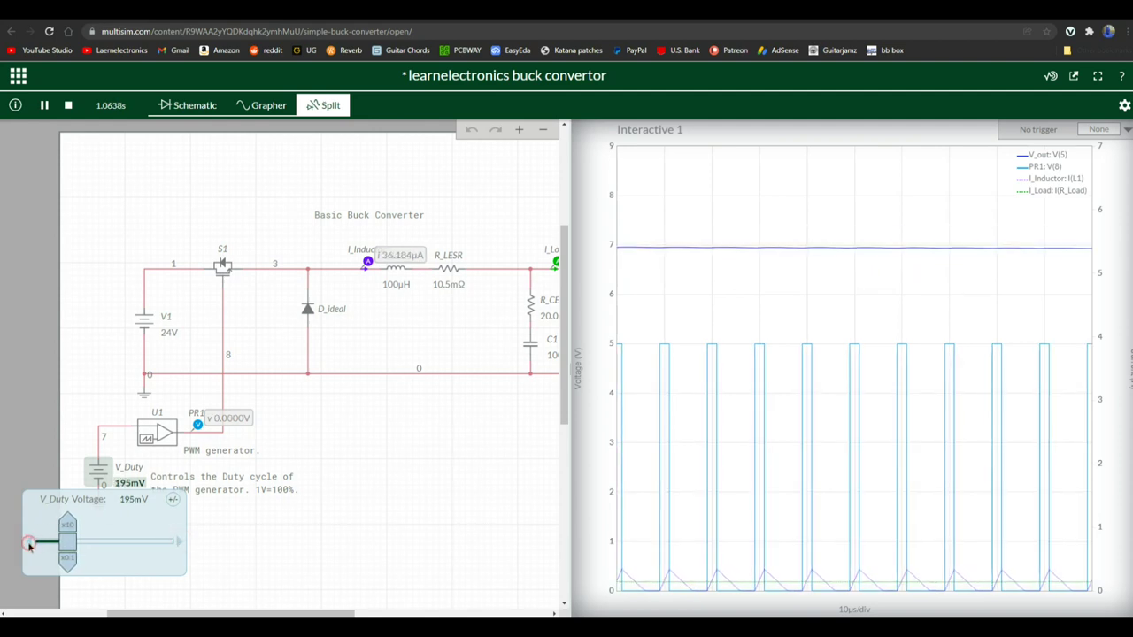
left_click(30, 546)
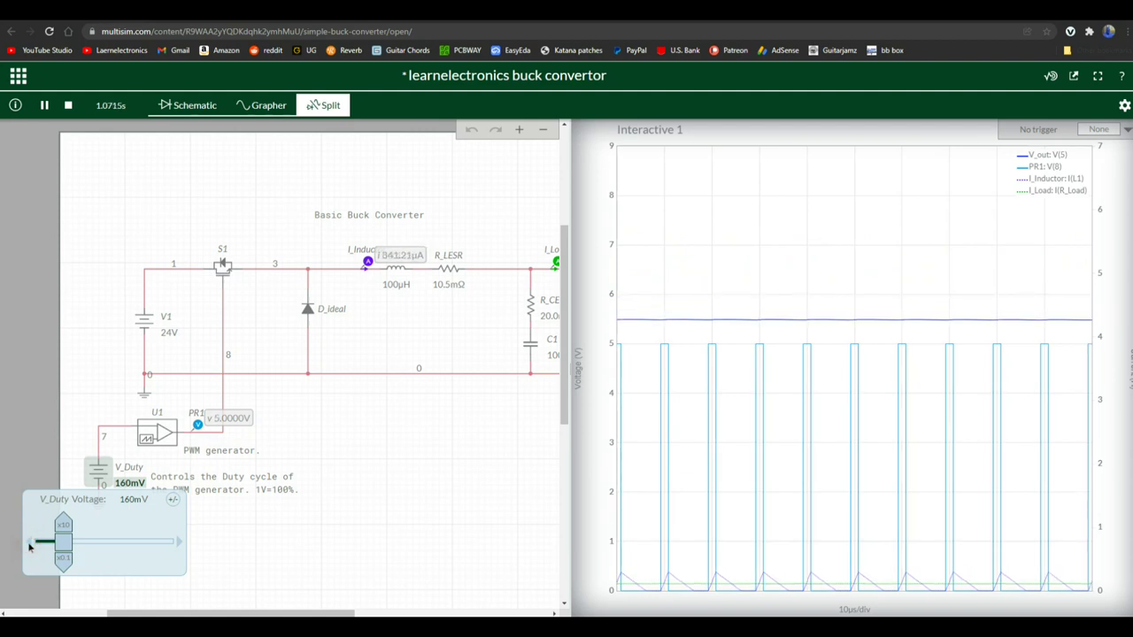
left_click(29, 546)
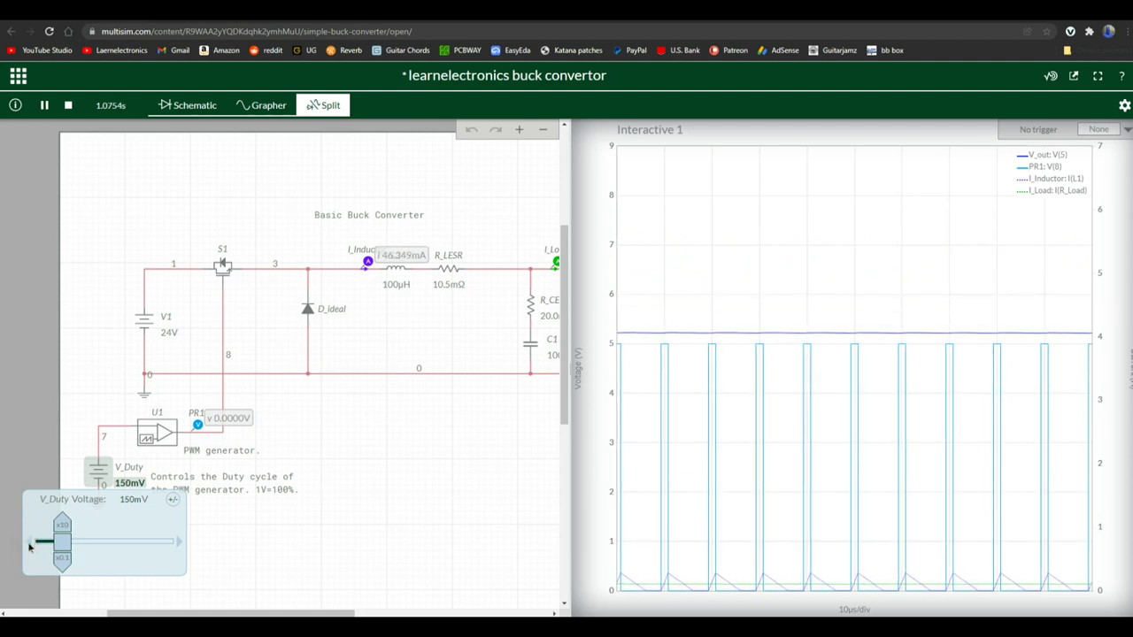
Correct a 145mV overshoot so V_Duty ends at 150mV, with output near 5.1V
left_click(29, 546)
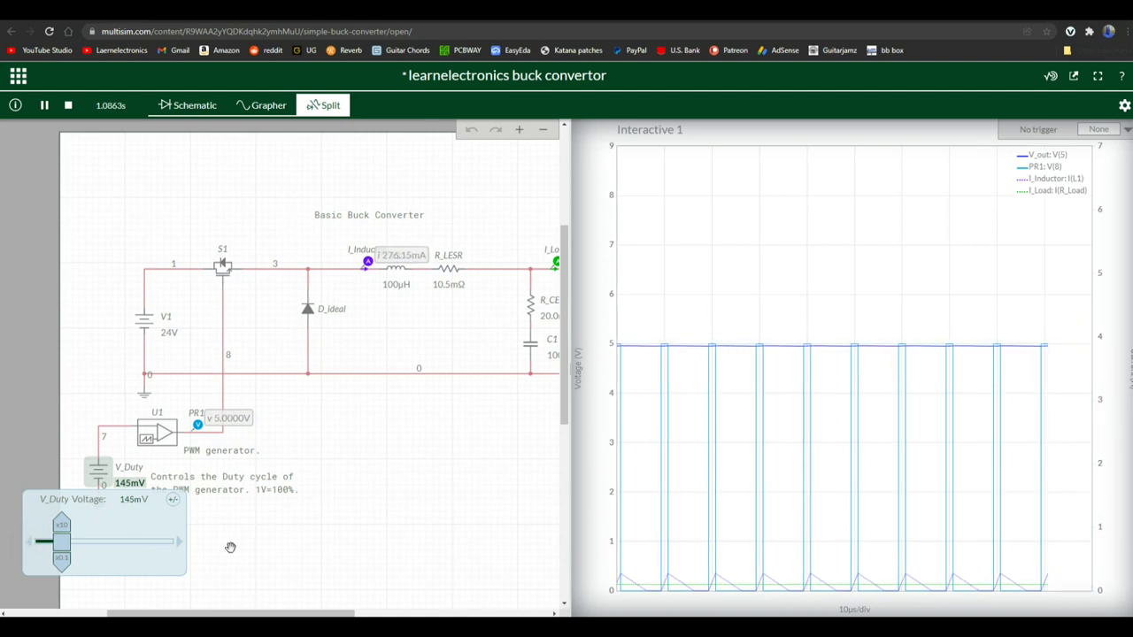
mouse_move(652, 347)
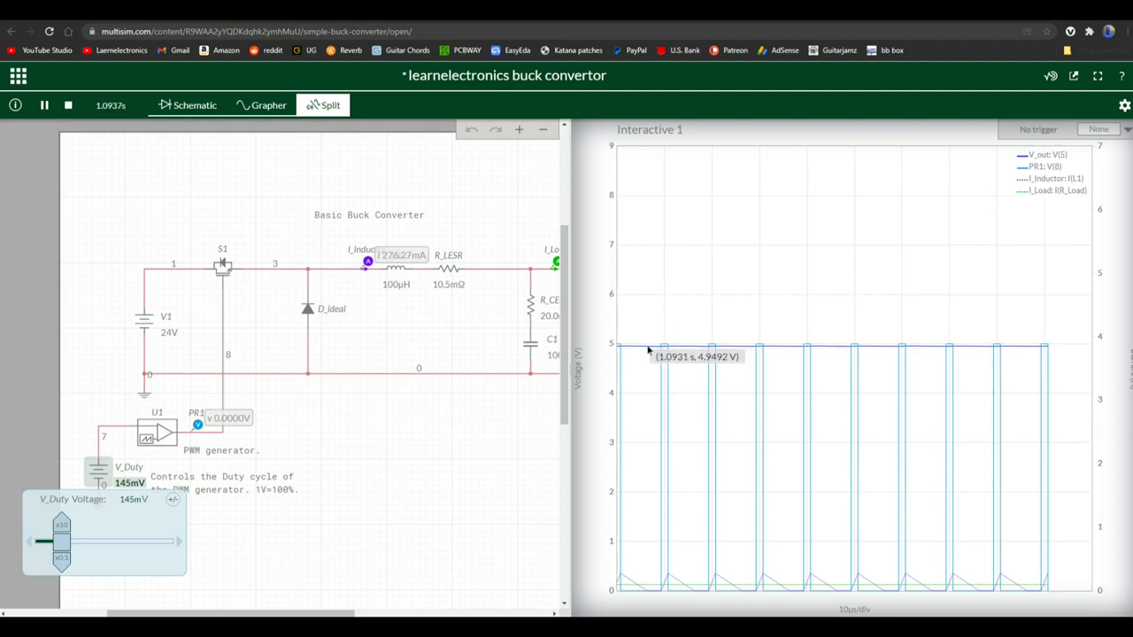
left_click(181, 544)
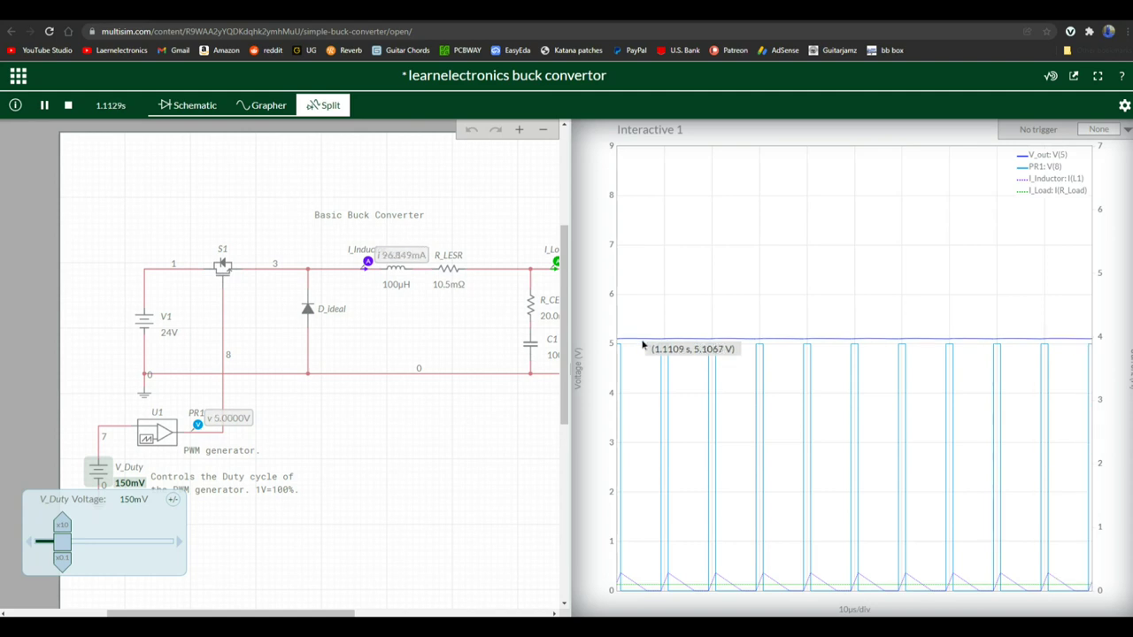
mouse_move(623, 577)
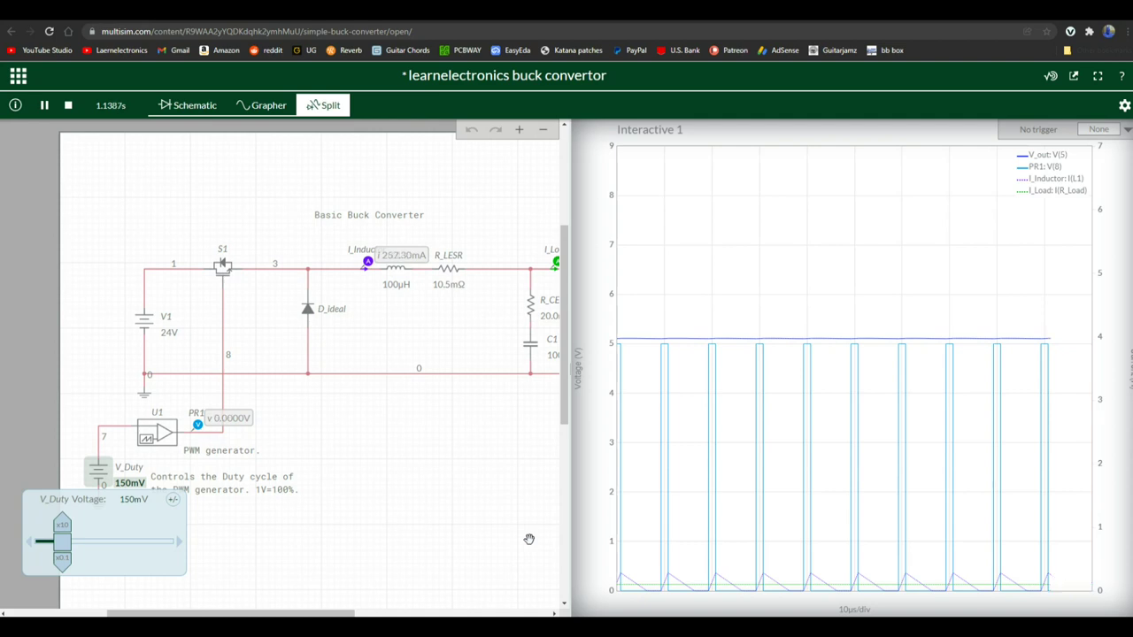
left_click(475, 481)
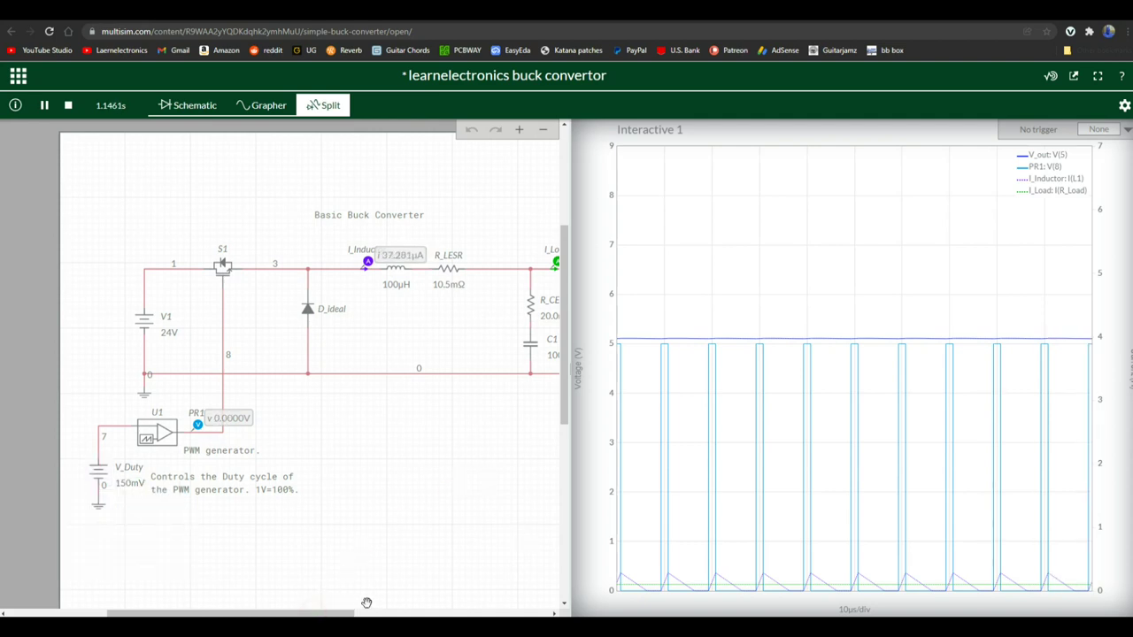
left_click_drag(345, 613, 409, 609)
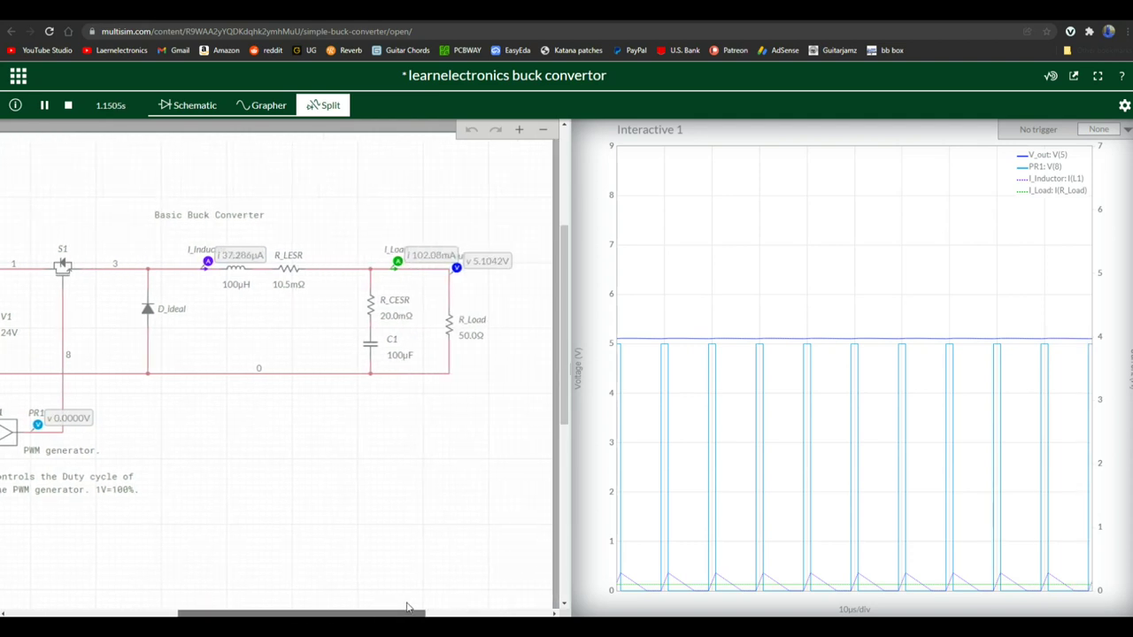
Cut R_Load to 5.00Ω, return it to 50.0Ω, then drag it near 100Ω
left_click(470, 336)
left_click(446, 413)
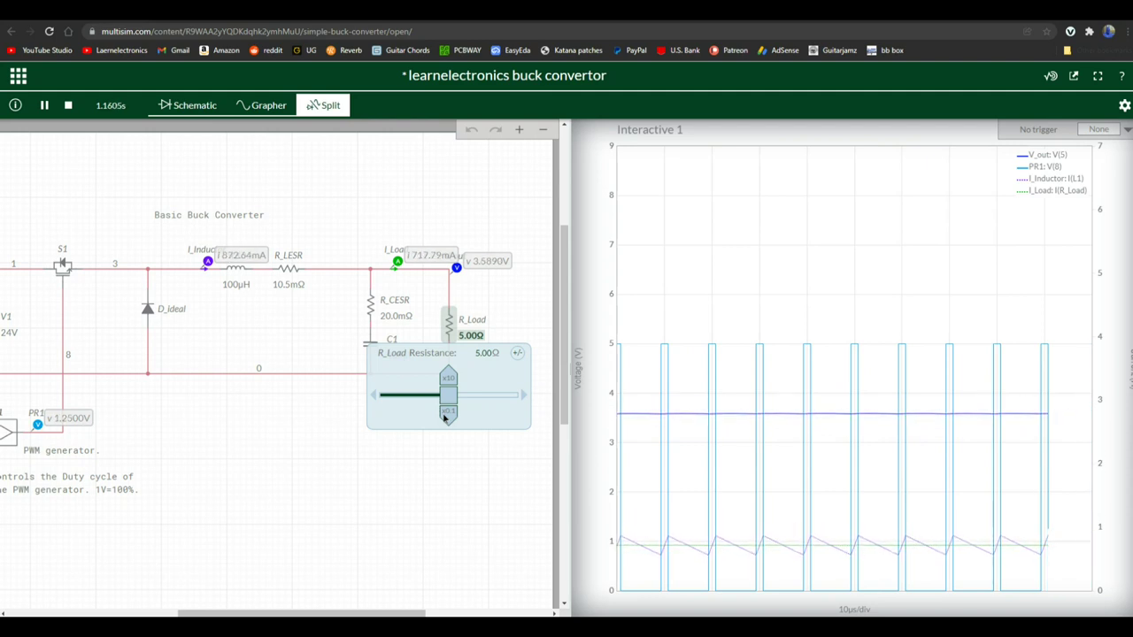
mouse_move(649, 418)
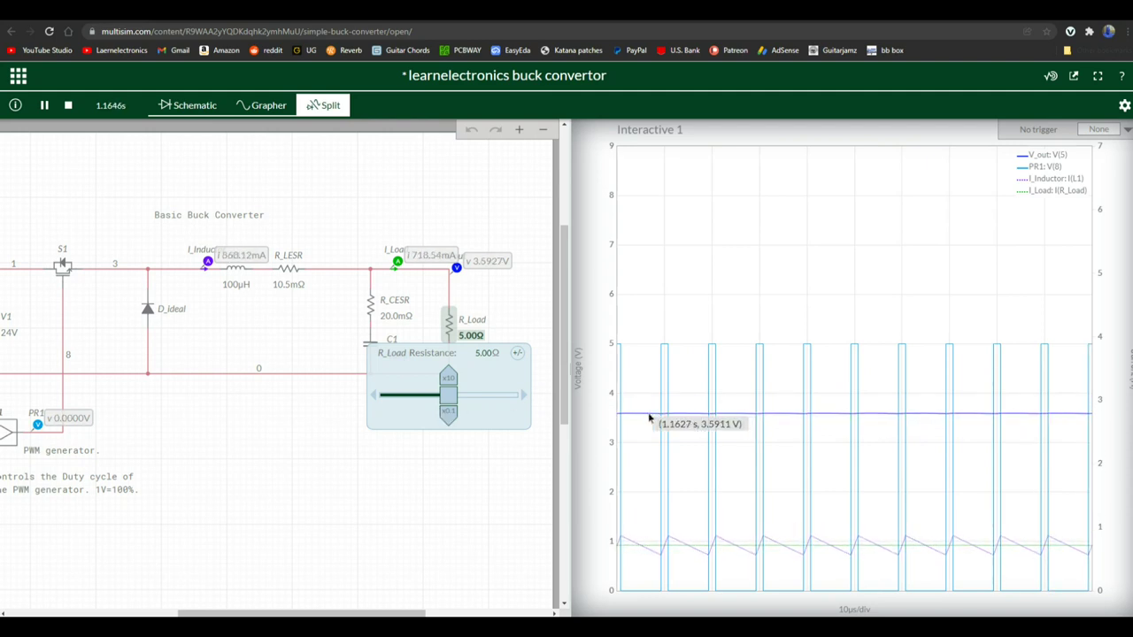
left_click(448, 379)
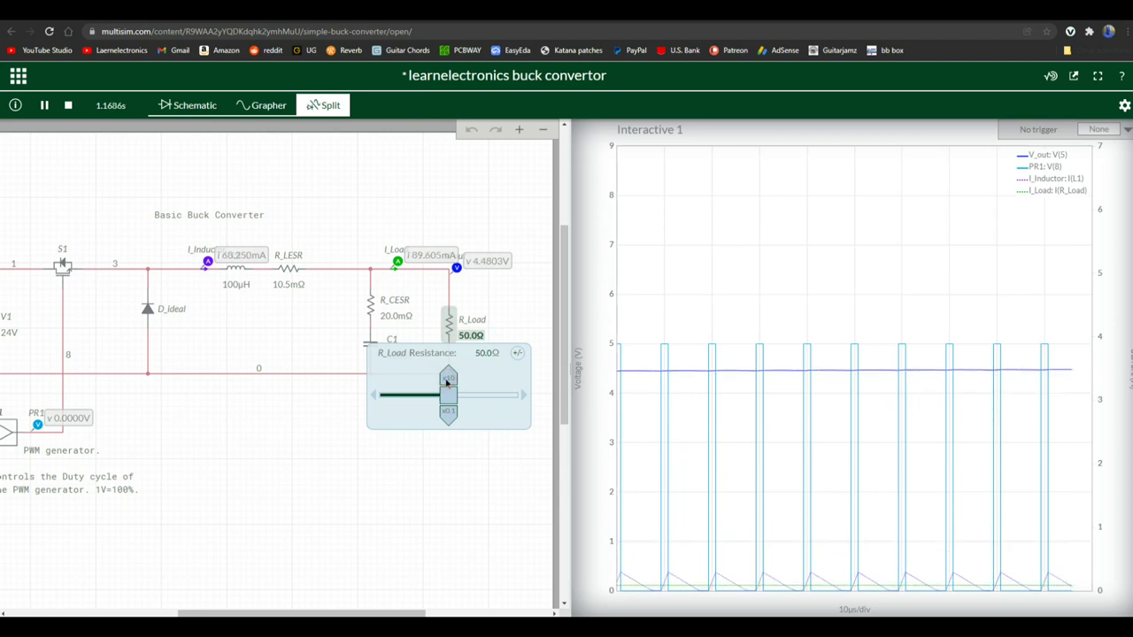
left_click_drag(448, 394, 517, 397)
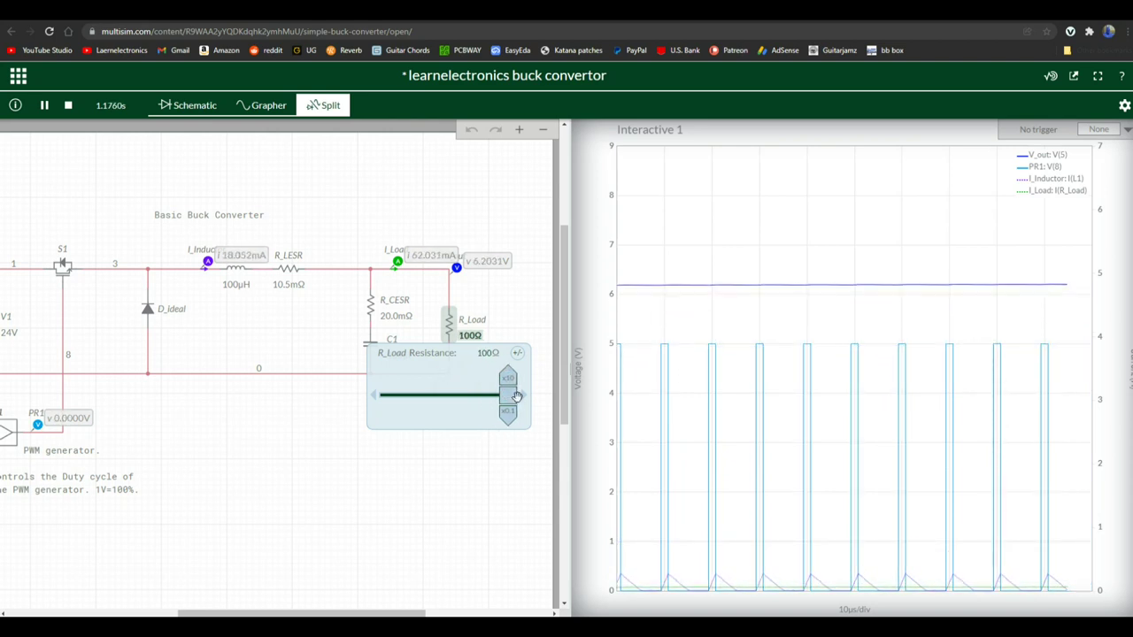
left_click_drag(505, 399, 449, 403)
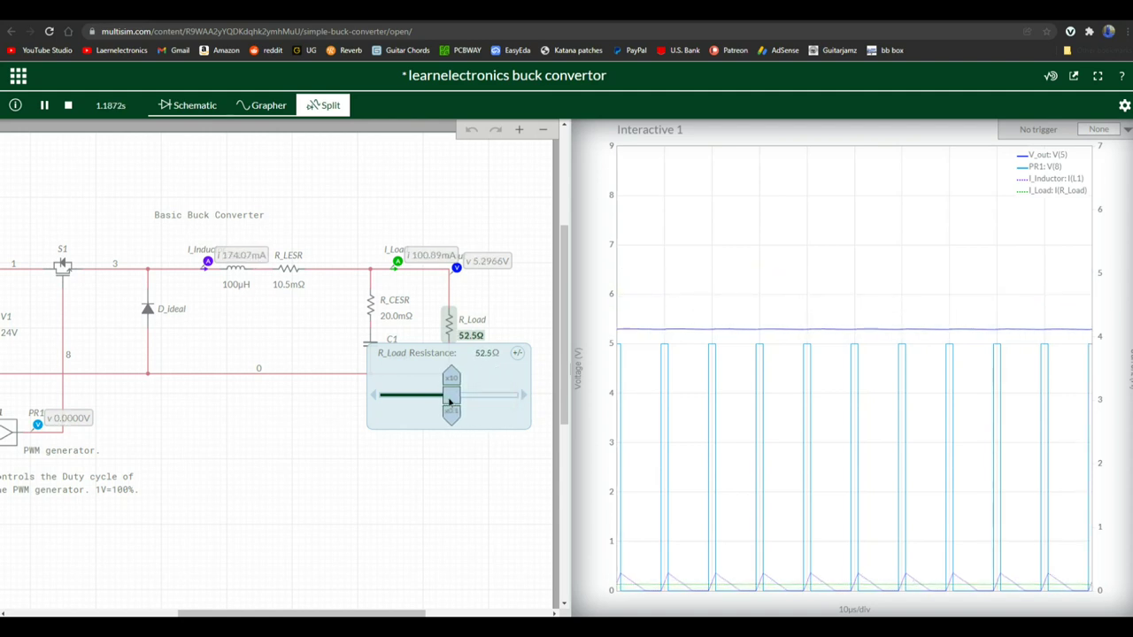
Step R_Load down to 50.0Ω, then cut it tenfold to 5.00Ω
left_click(372, 398)
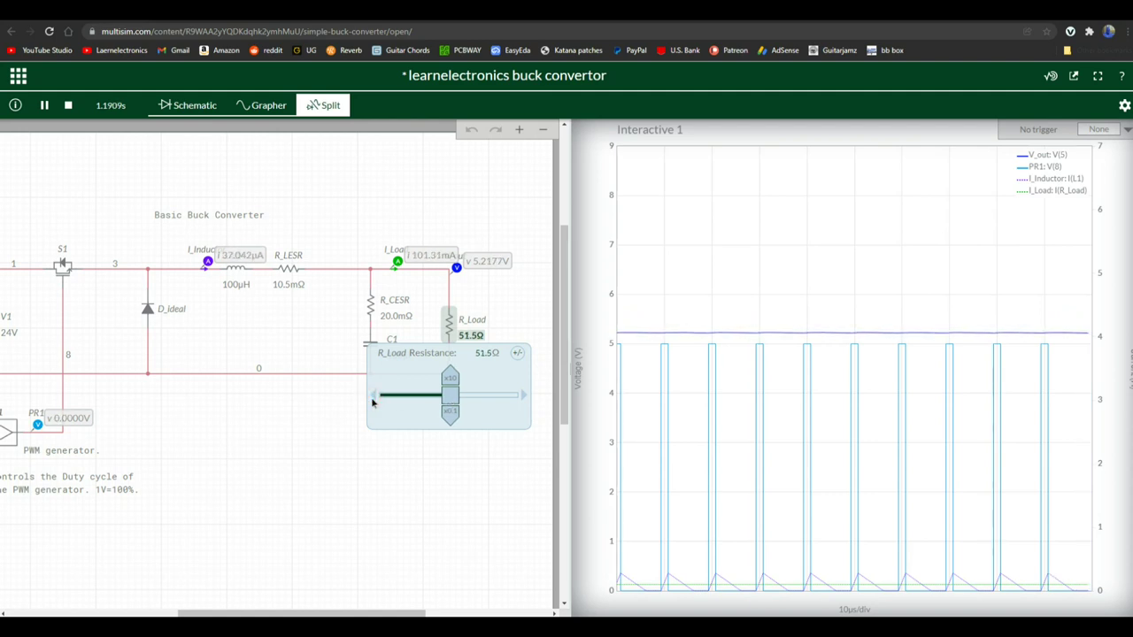
left_click(372, 399)
left_click(373, 399)
left_click(372, 400)
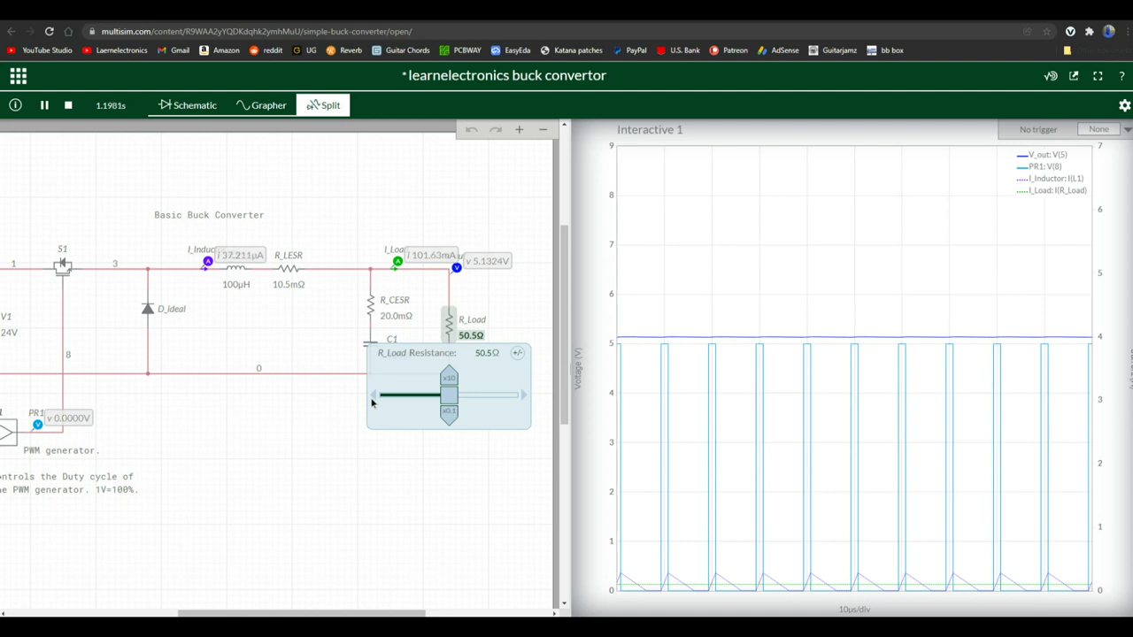
left_click(372, 398)
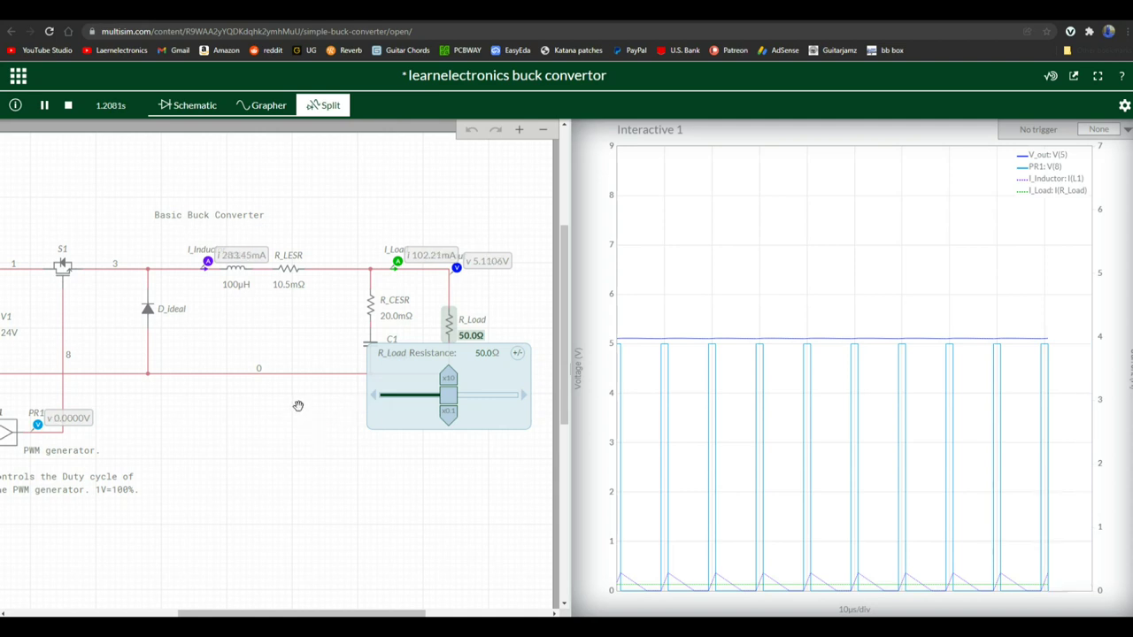
left_click(450, 416)
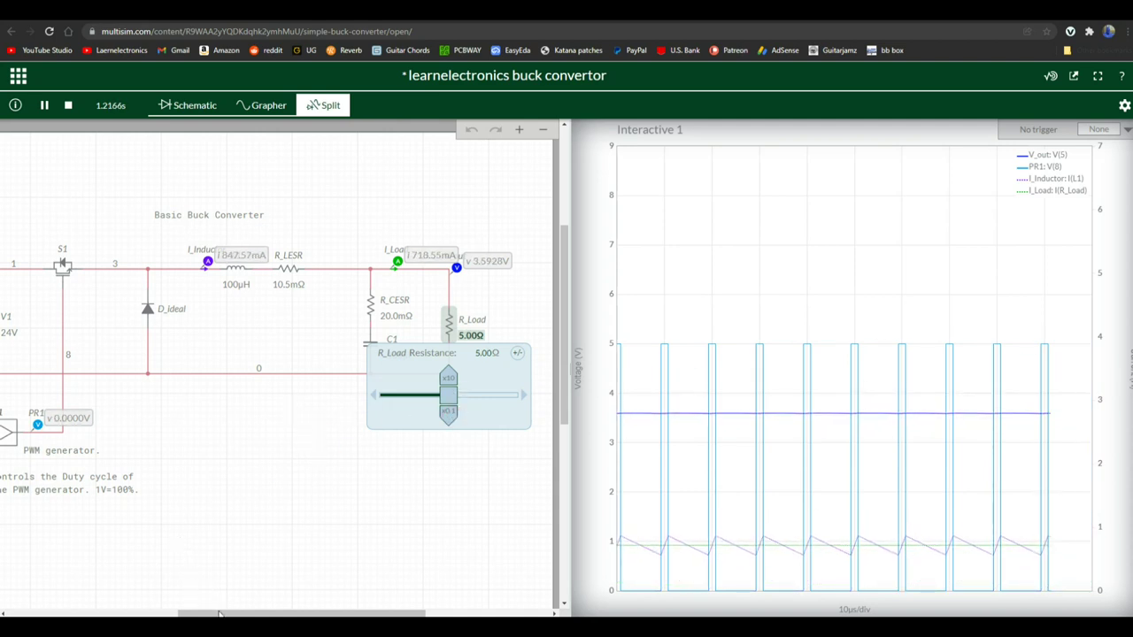
left_click(166, 608)
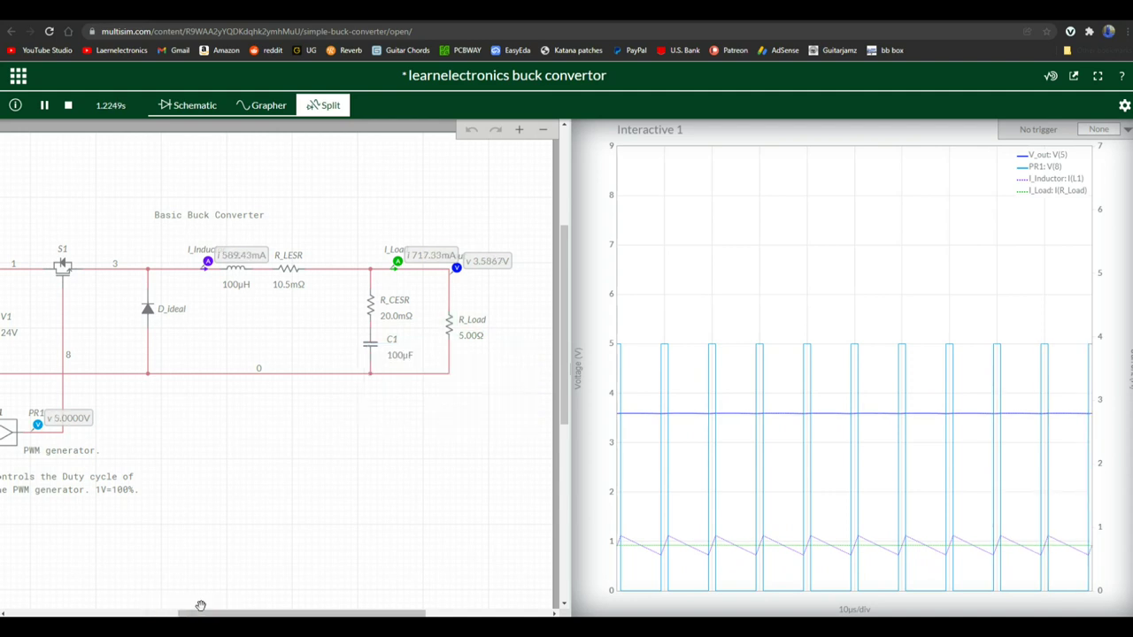
Slide V_Duty from 150mV back to 205mV, restoring output near 4.91V
left_click_drag(201, 605, 367, 599)
left_click(138, 480)
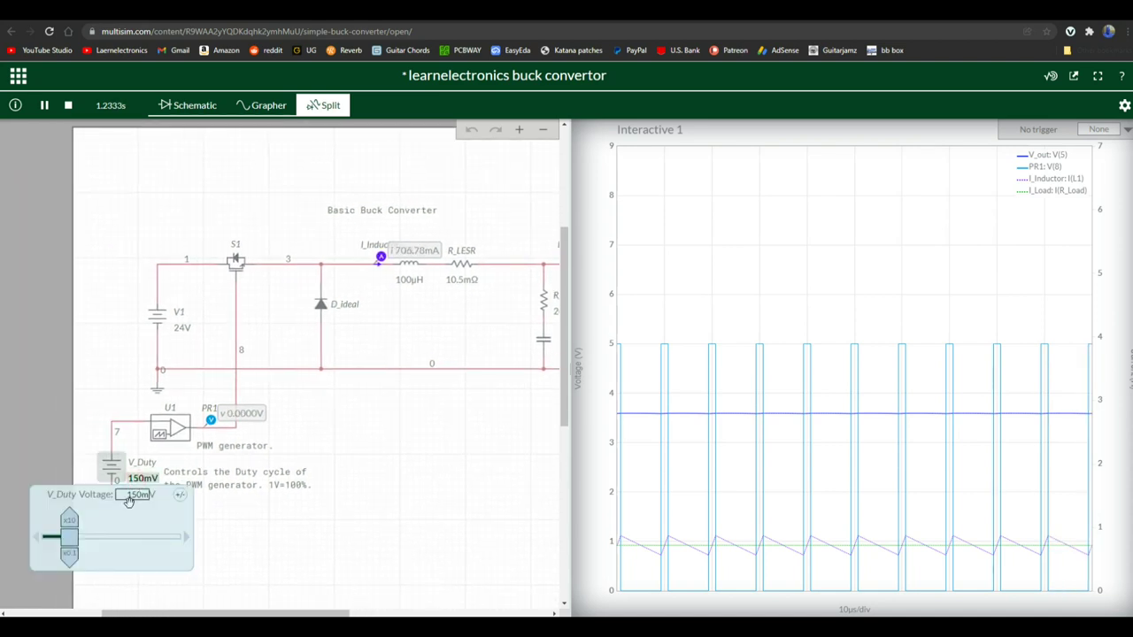
mouse_move(69, 542)
left_mouse_down()
mouse_move(79, 540)
mouse_move(38, 540)
left_mouse_up()
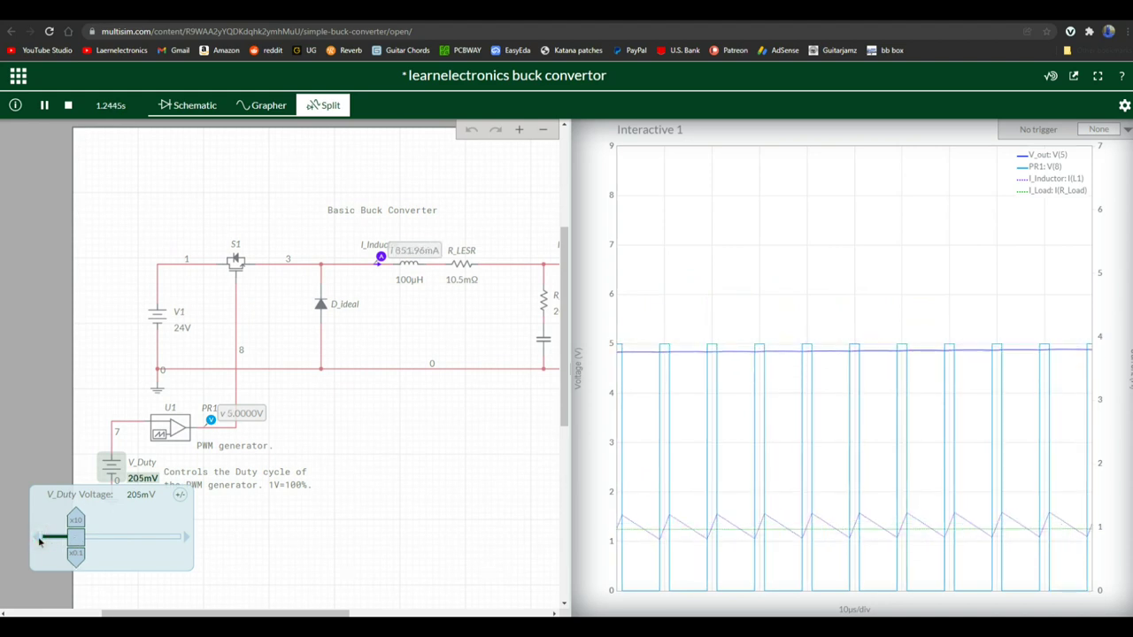
left_click(328, 527)
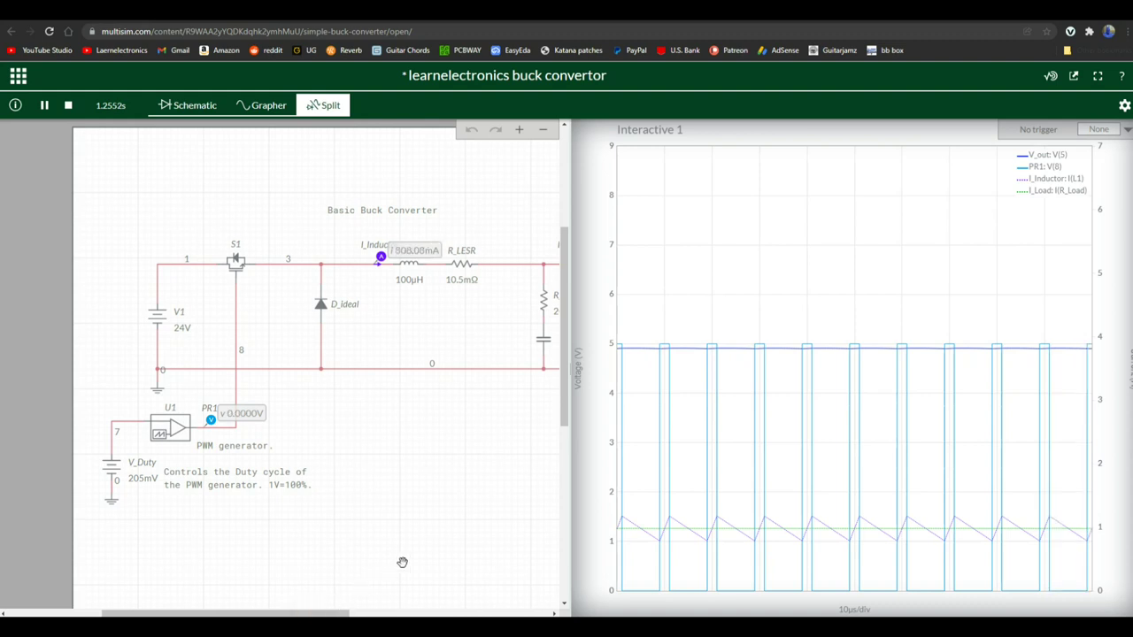
left_click_drag(402, 562, 255, 558)
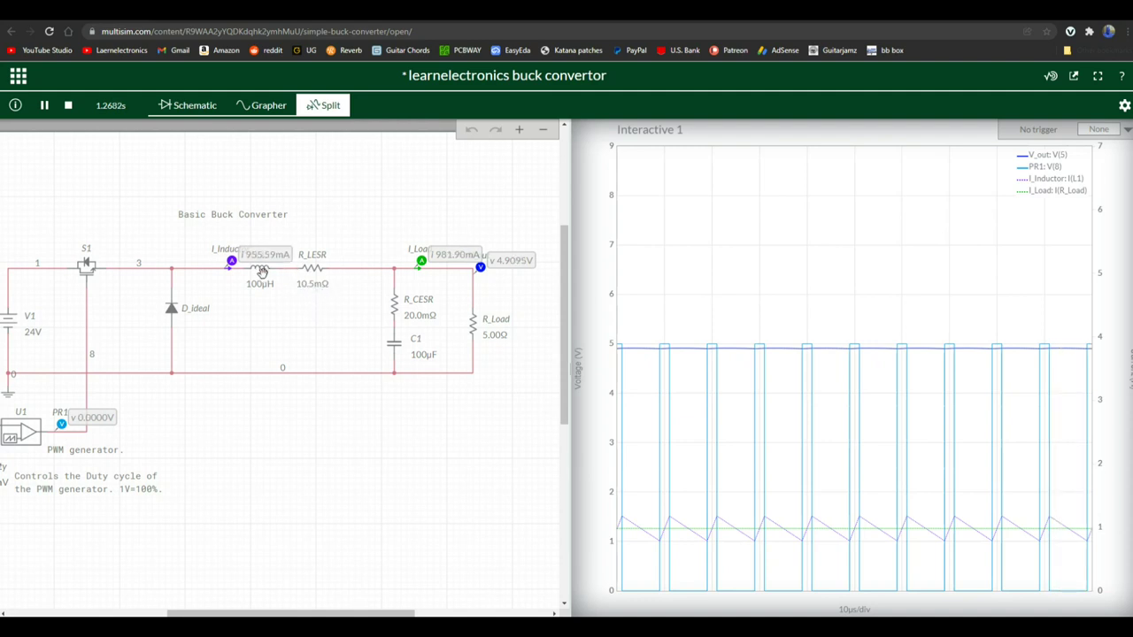
Cut the inductor ESR R_LESR from 10.5mΩ twice tenfold, then to its 500pΩ minimum
left_click(314, 286)
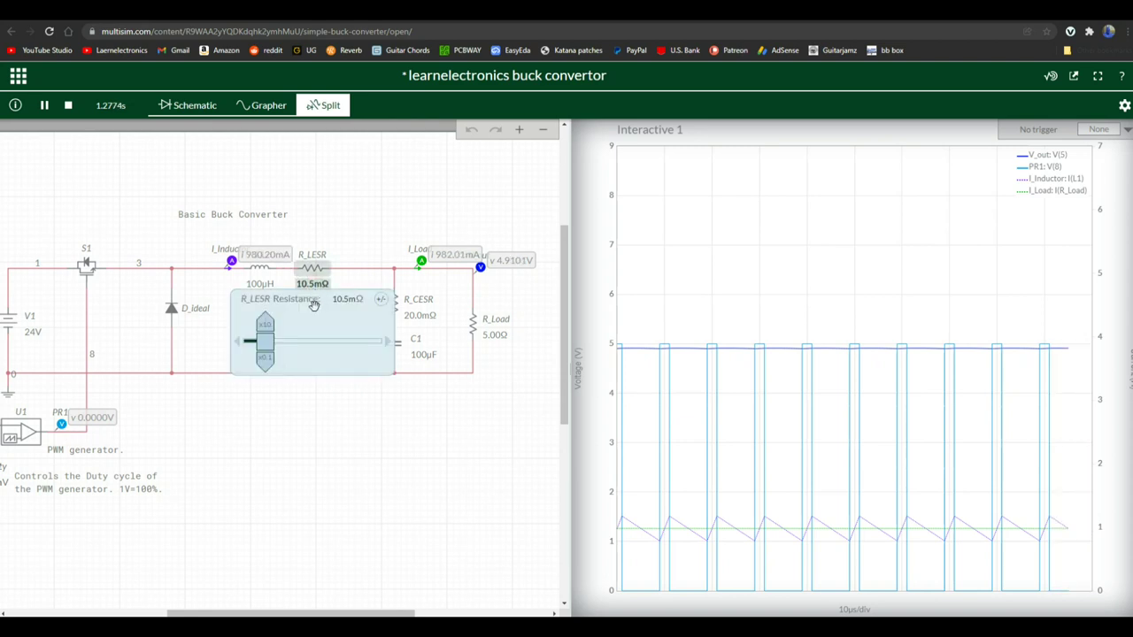
left_click(271, 367)
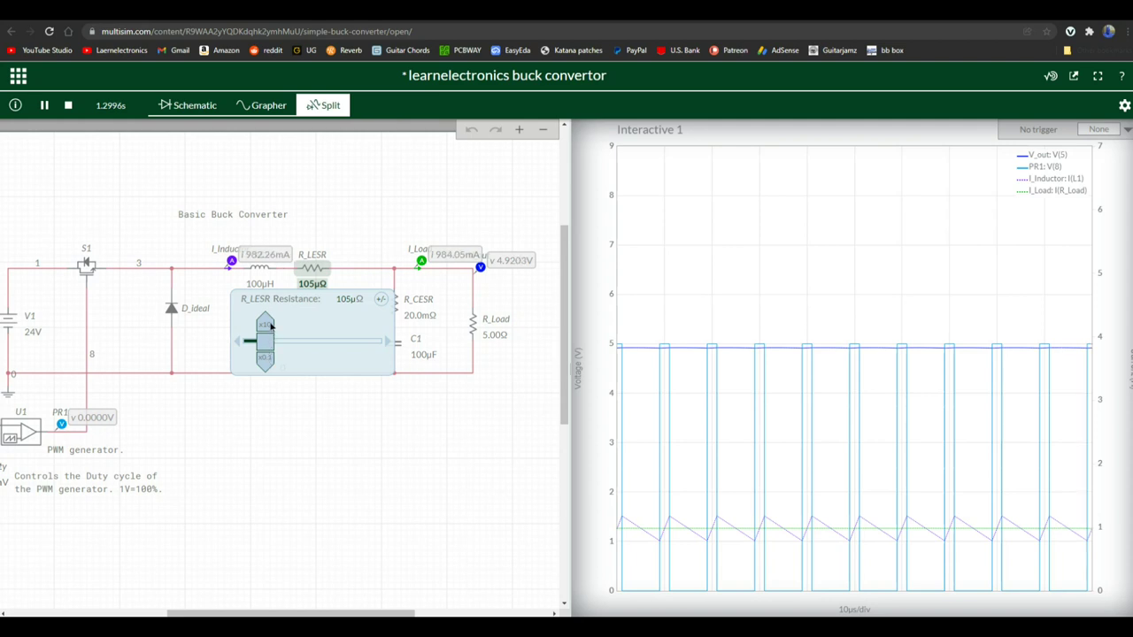
mouse_move(643, 352)
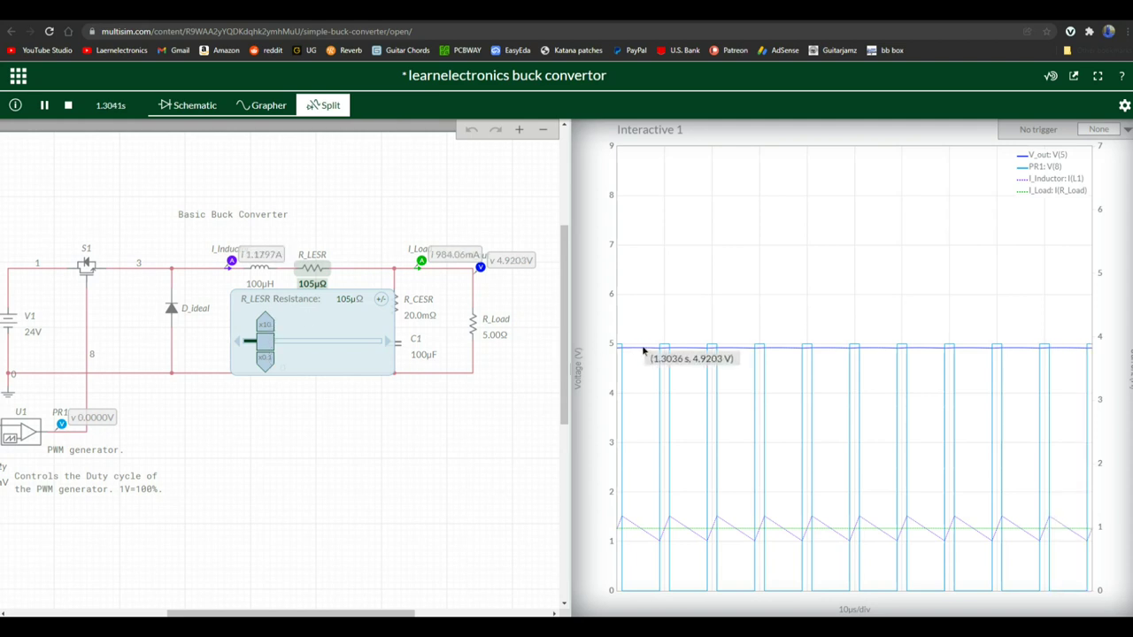
mouse_move(625, 521)
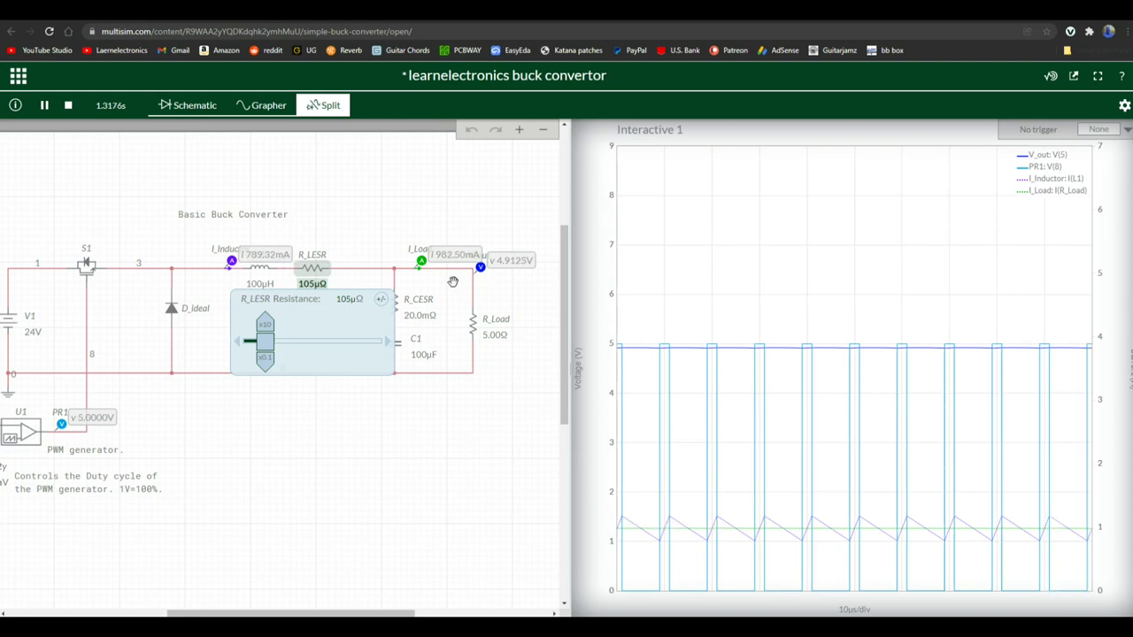
left_click(265, 363)
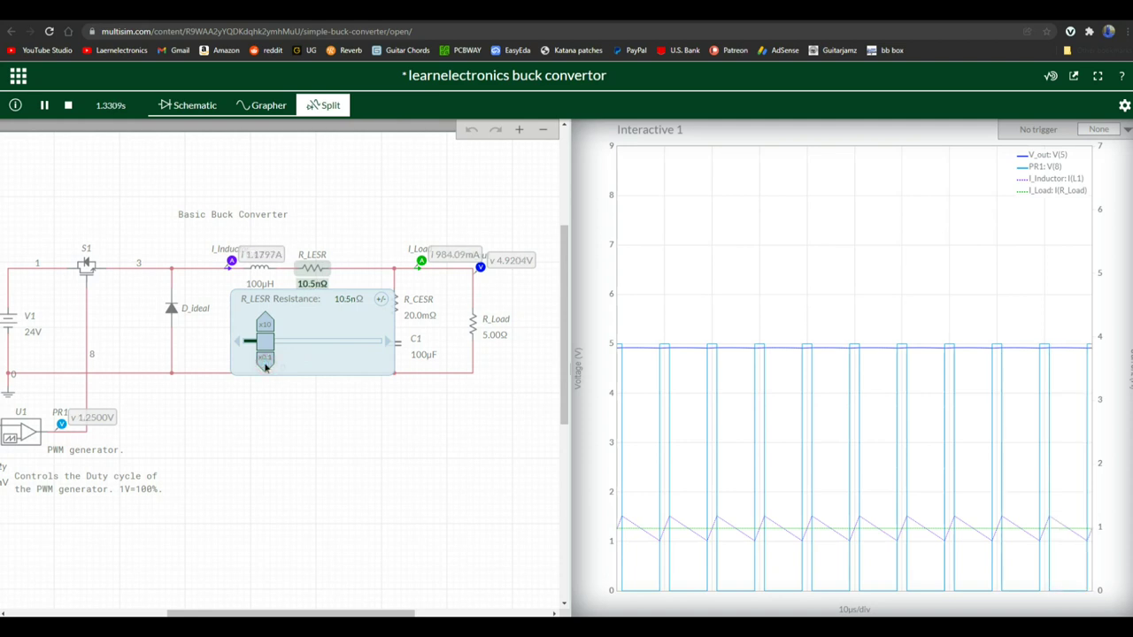
left_click_drag(266, 342, 248, 345)
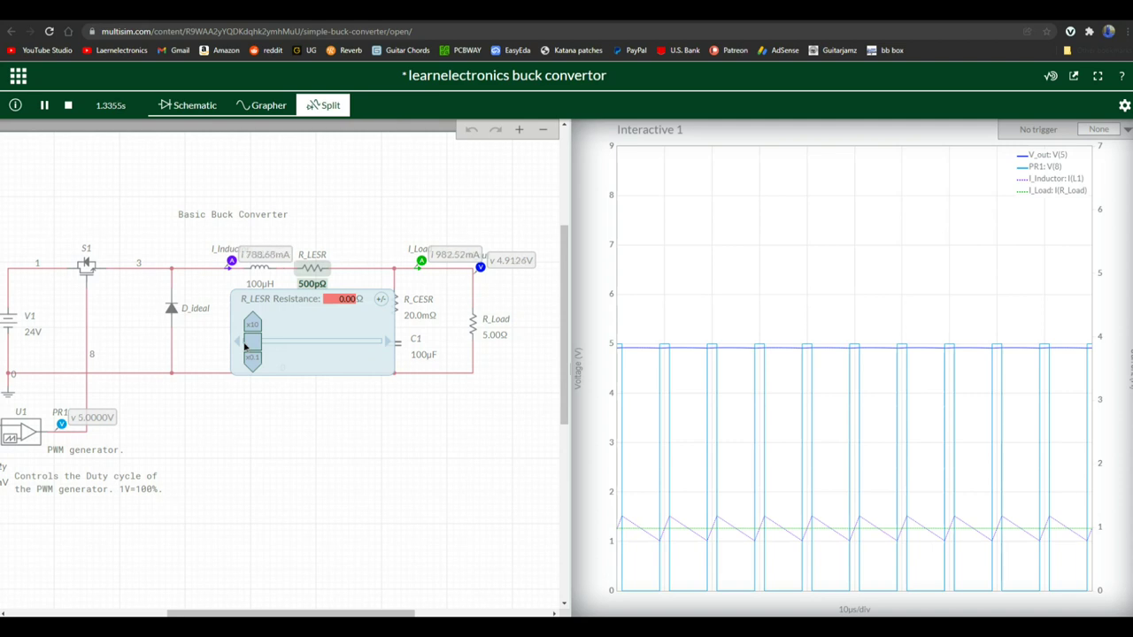
left_click(310, 409)
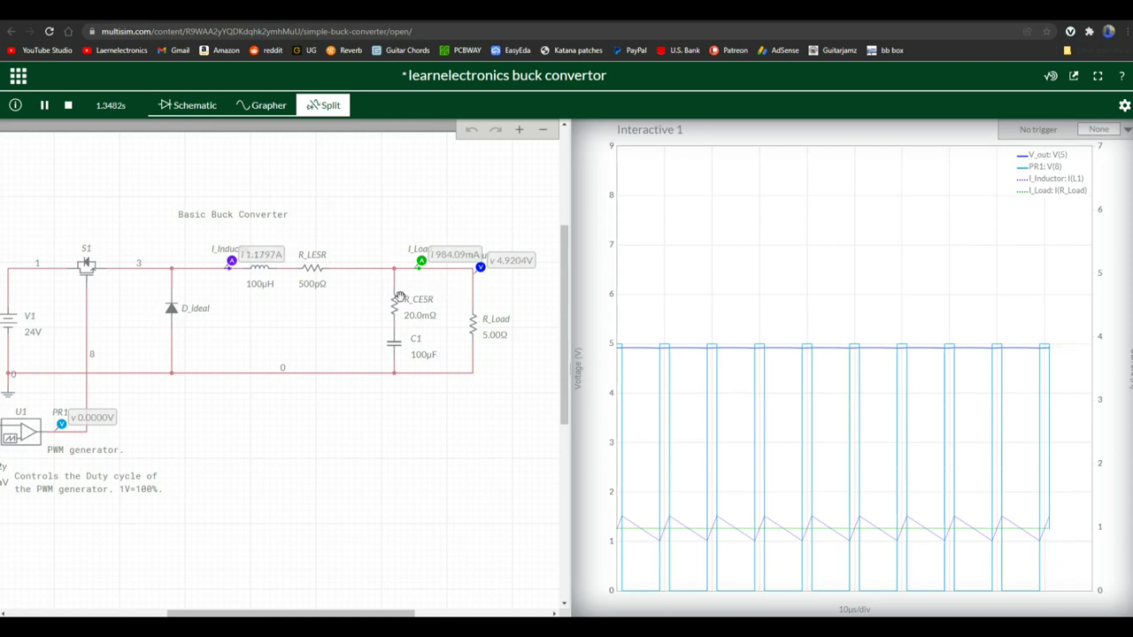
left_click(420, 316)
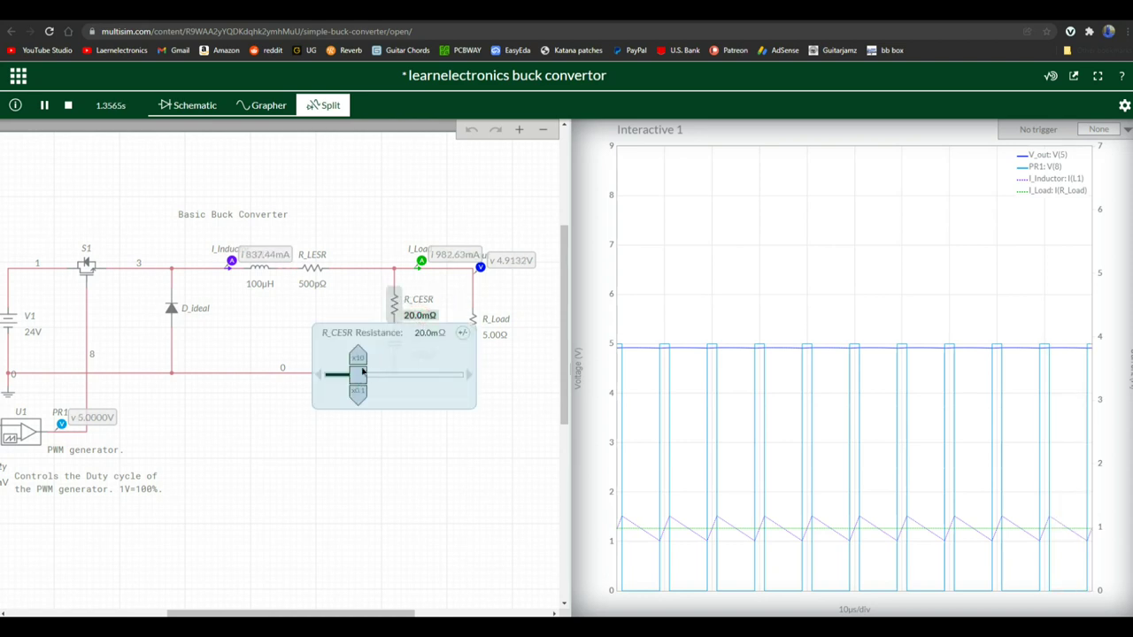
left_click(359, 358)
mouse_move(641, 351)
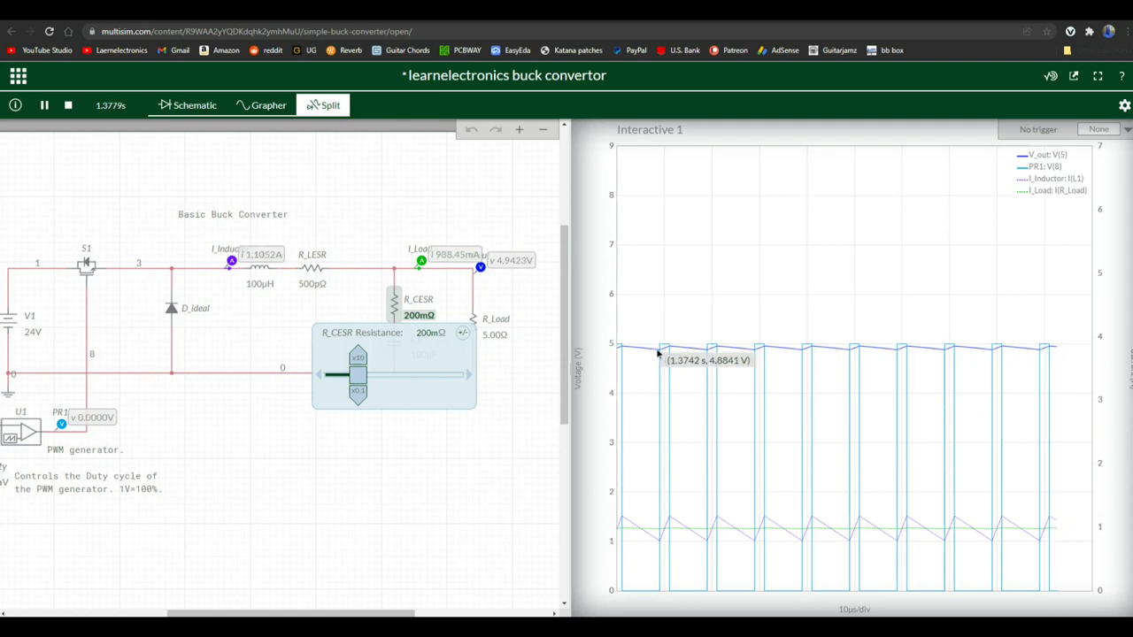
left_click(357, 359)
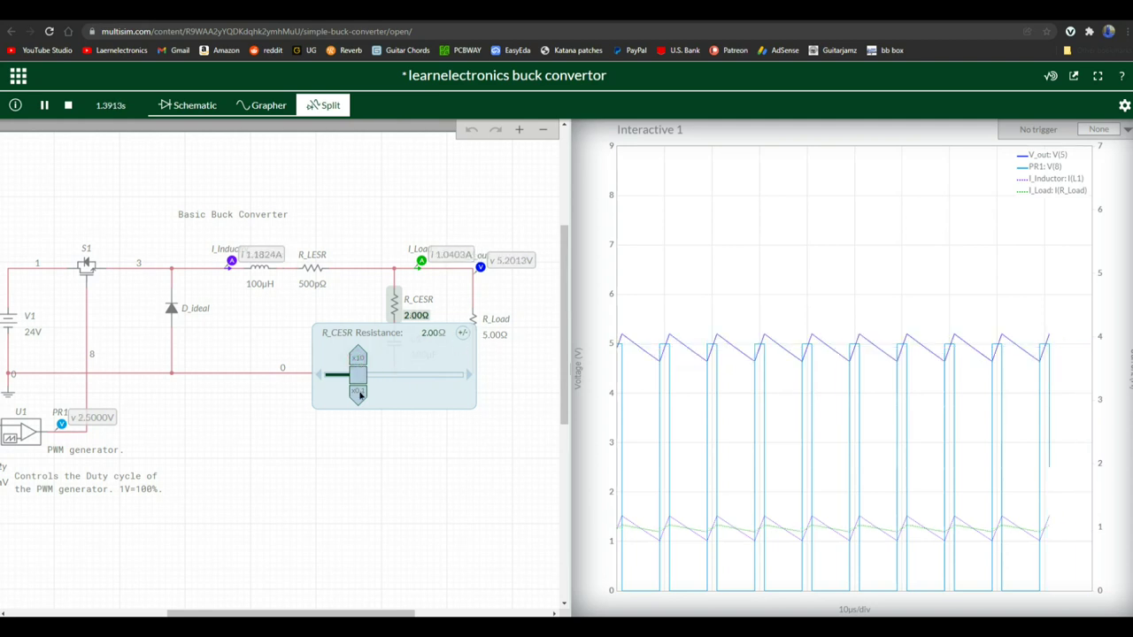
left_click(359, 392)
left_click(358, 392)
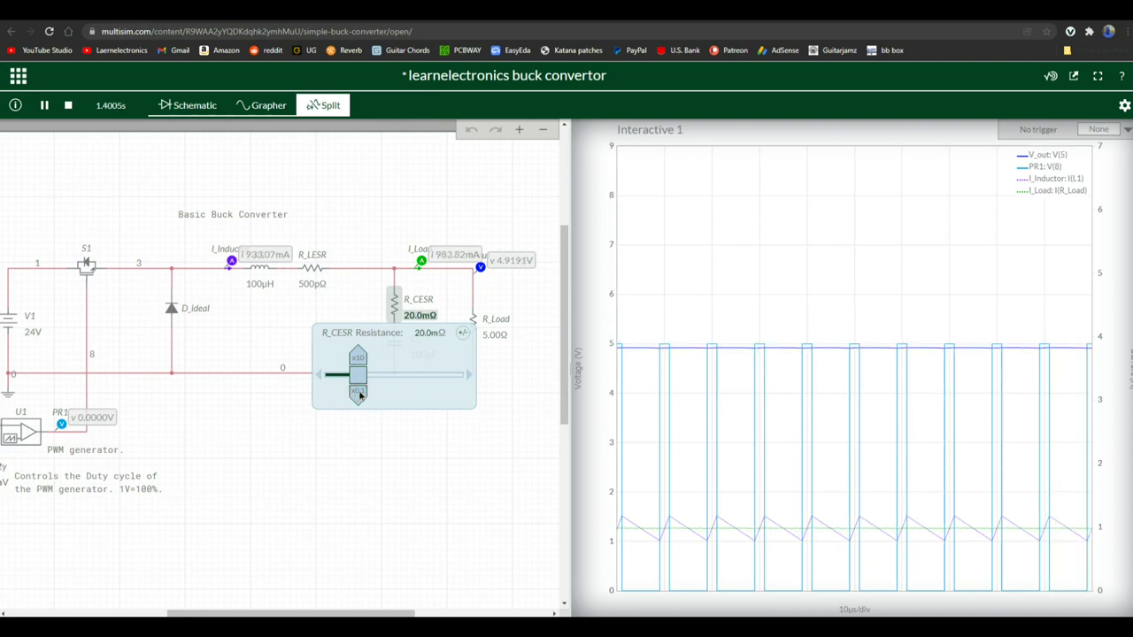
left_click(483, 425)
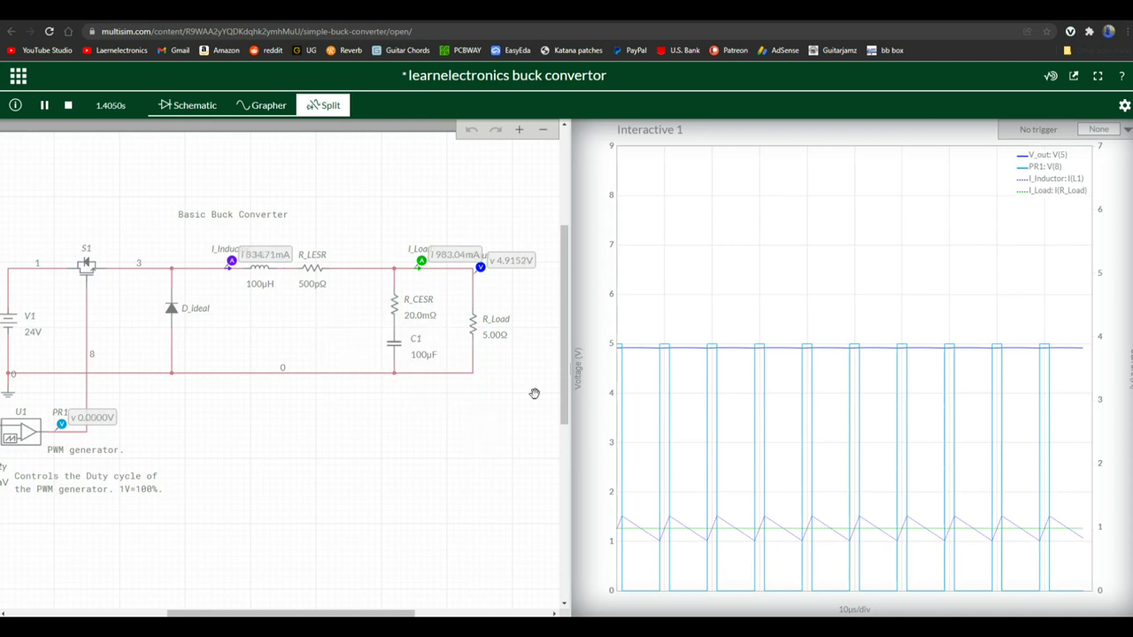
Show only the schematic and stop the simulation at 4.9205 V output, 984.09 mA load
left_click(190, 108)
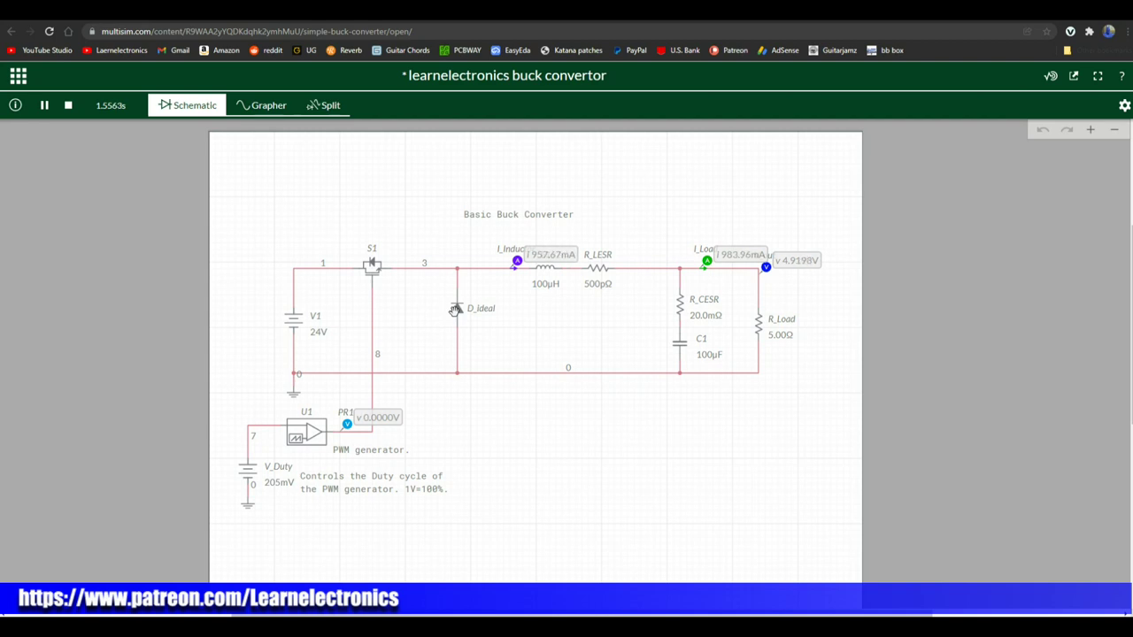
left_click(68, 105)
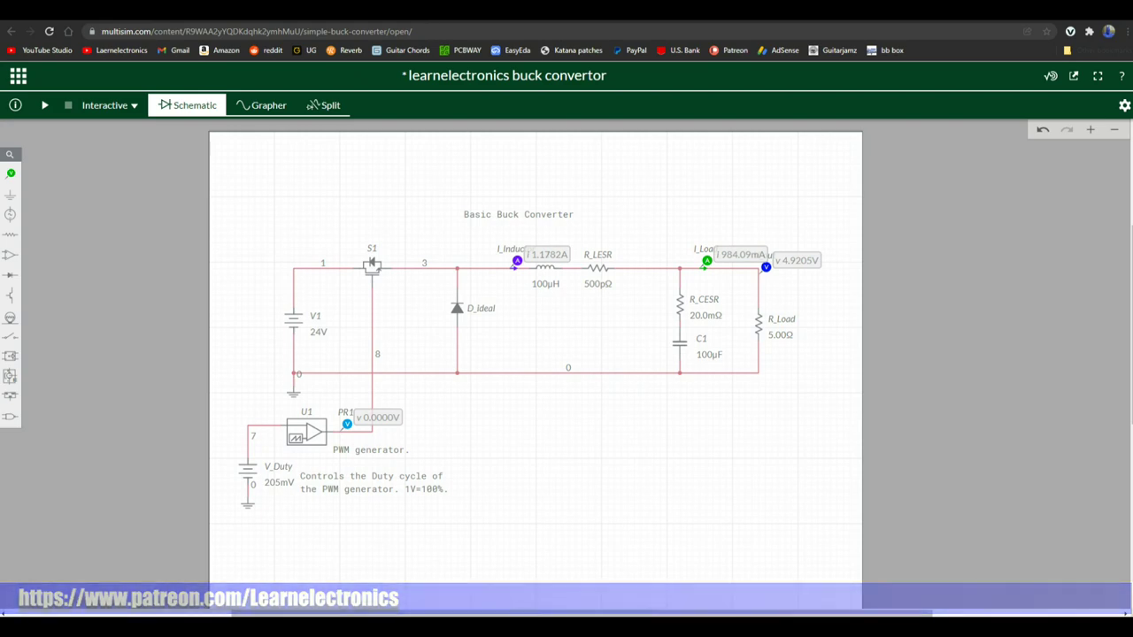